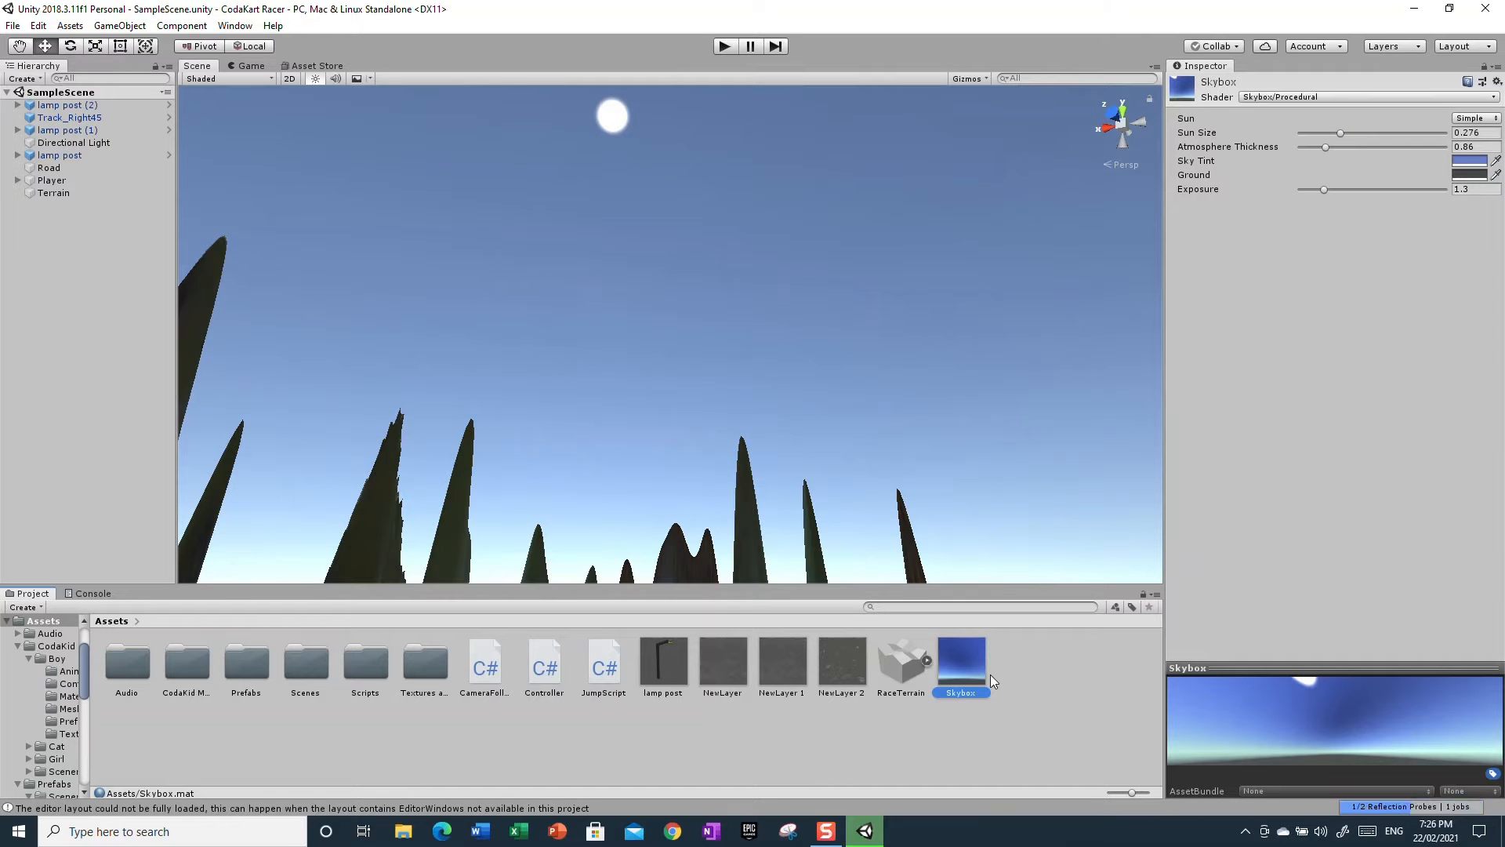
# Delete the existing Skybox material from the Assets folder
pyautogui.moveTo(999, 500); pyautogui.dragTo(1013, 651, button='right')
pyautogui.rightClick(967, 660)
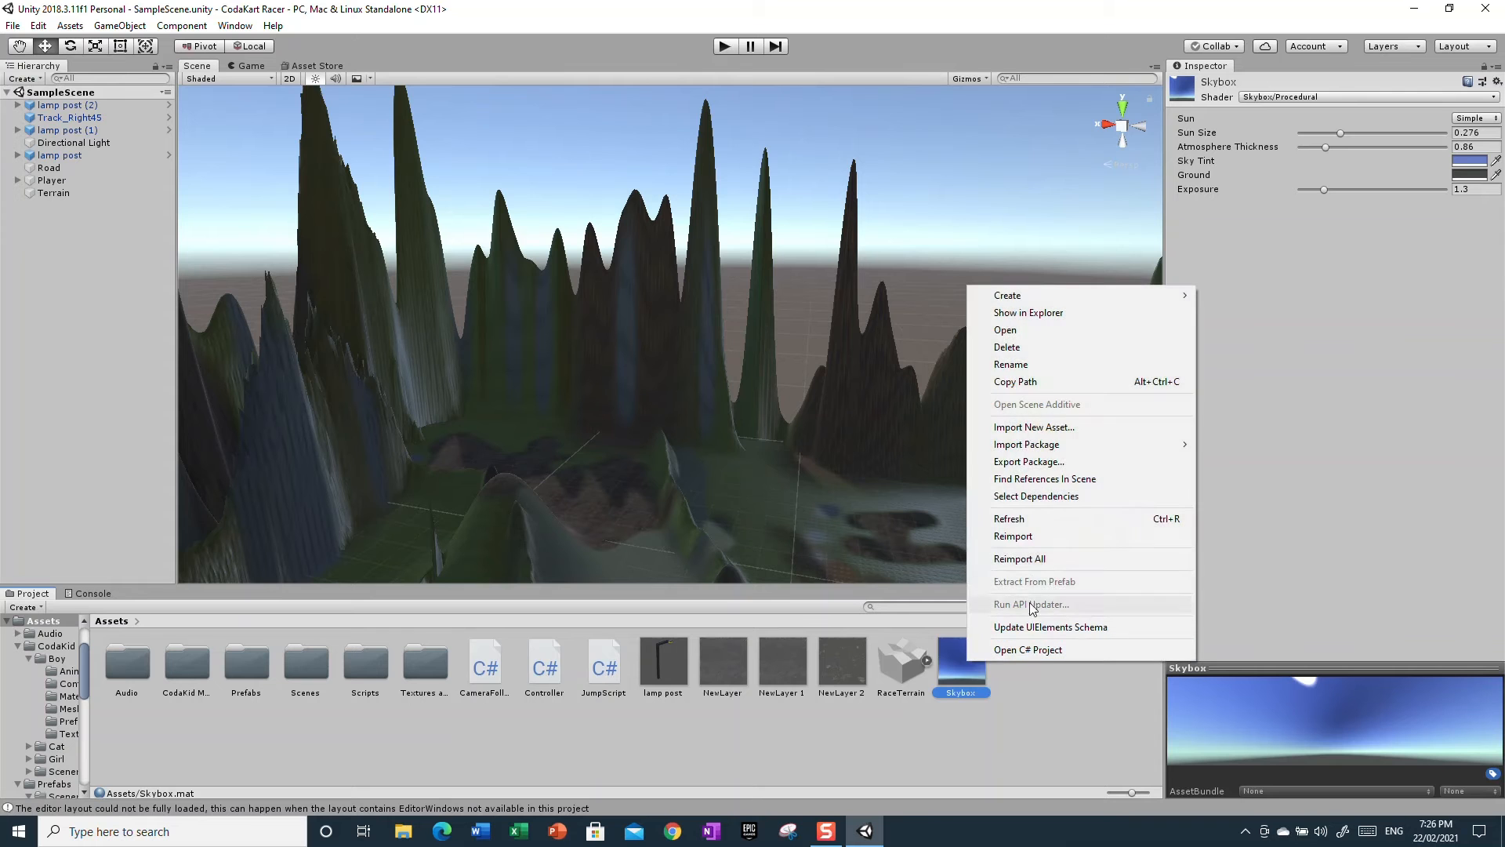
pyautogui.click(1032, 352)
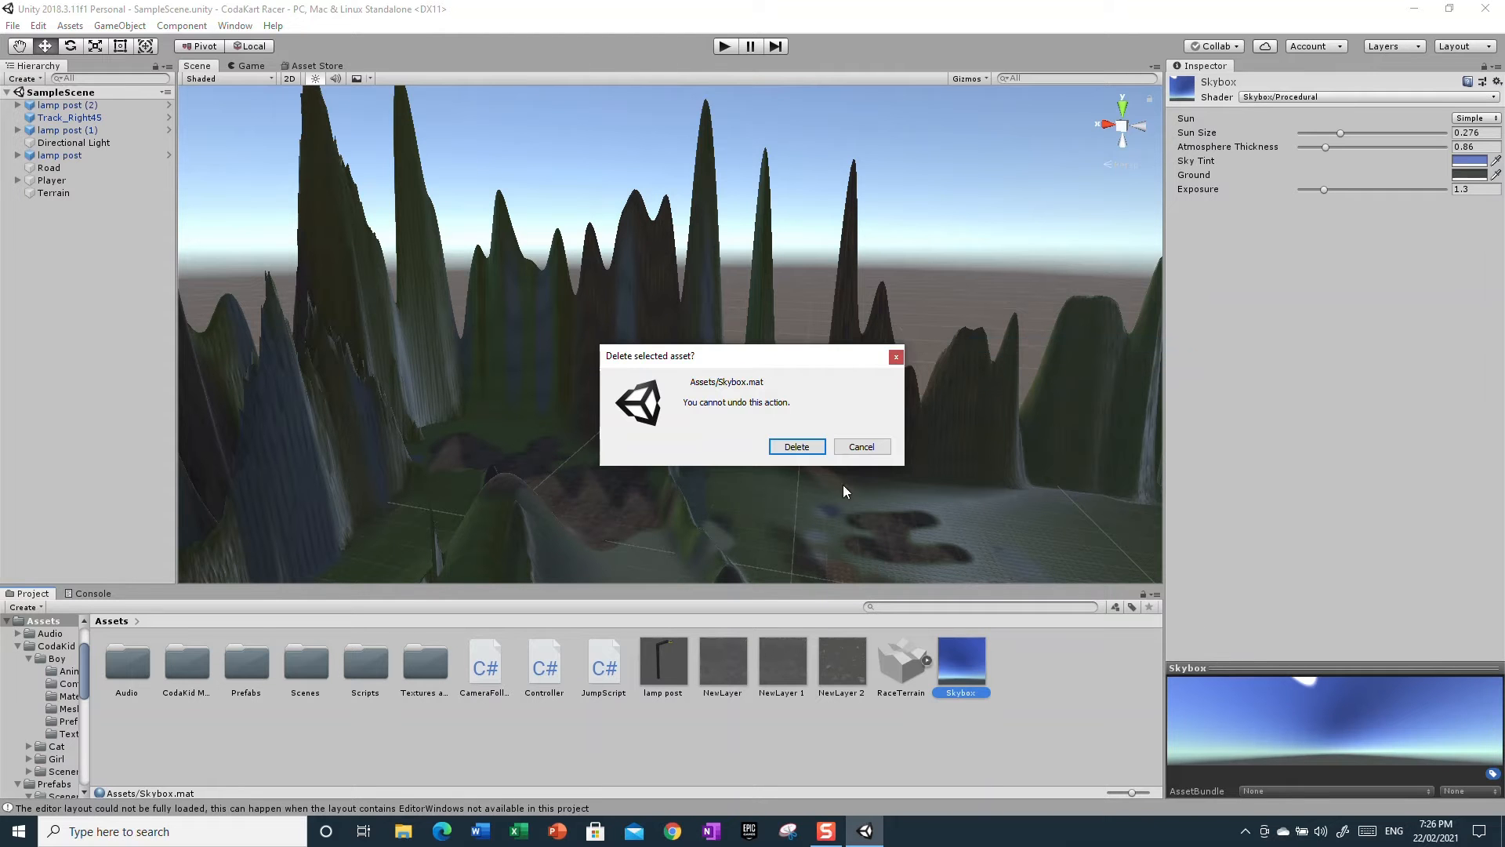
pyautogui.click(800, 450)
# Create a new material in Assets and name it Skyblocks
pyautogui.rightClick(956, 743)
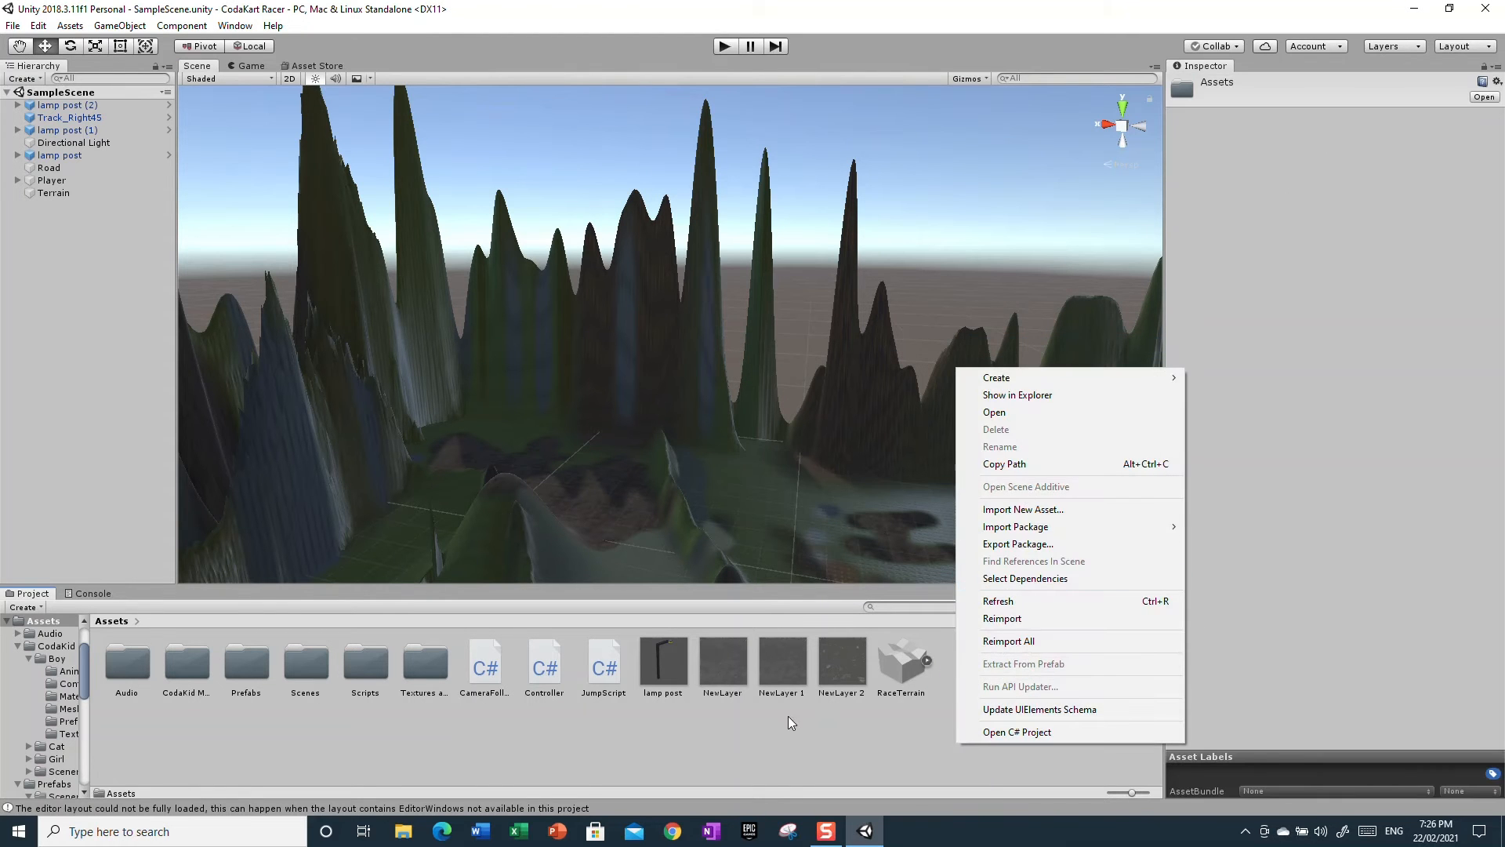
pyautogui.click(765, 727)
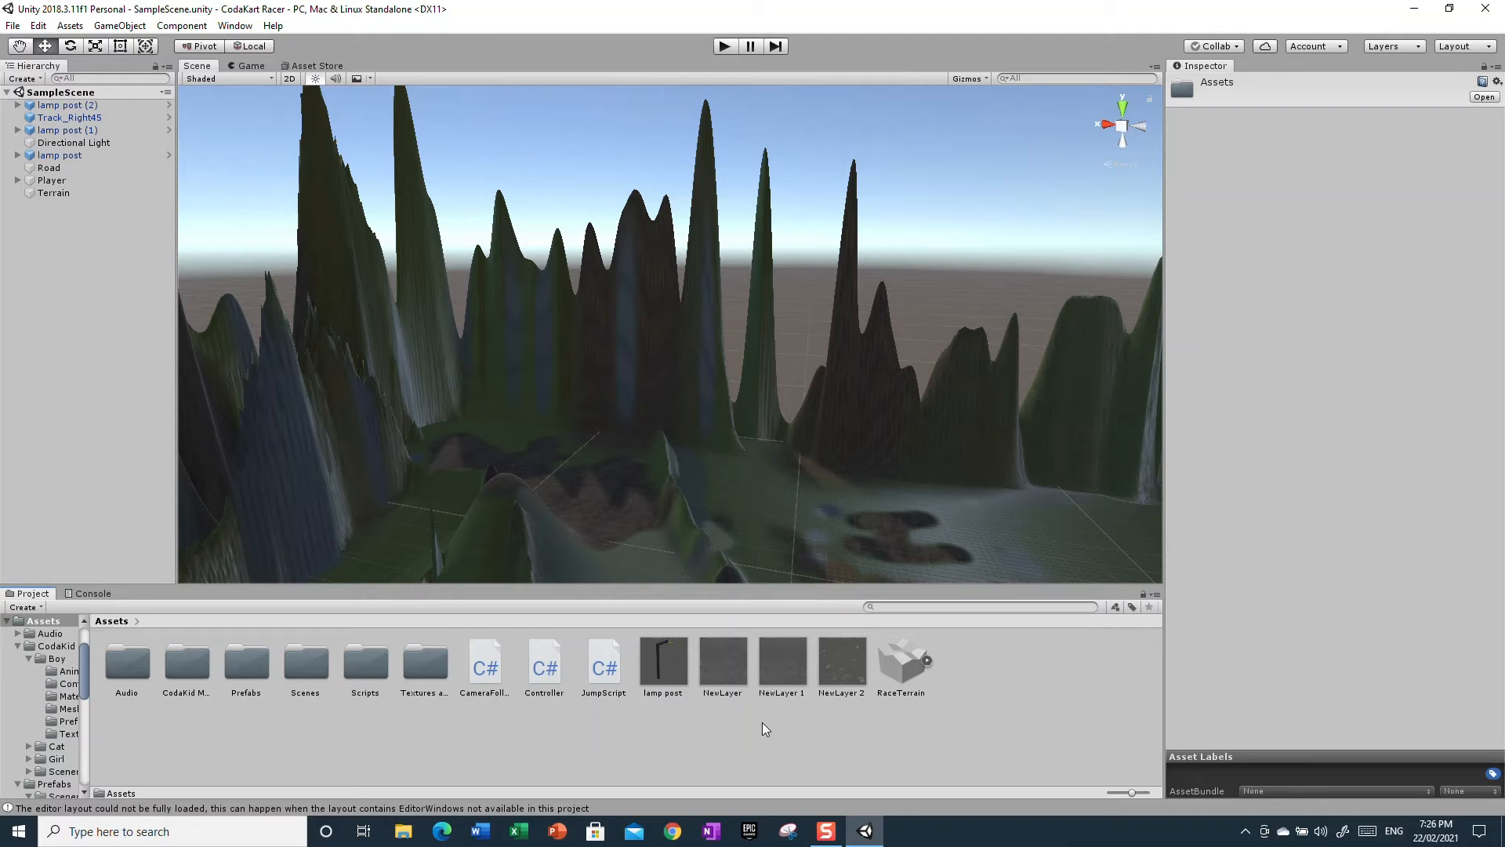
pyautogui.rightClick(969, 715)
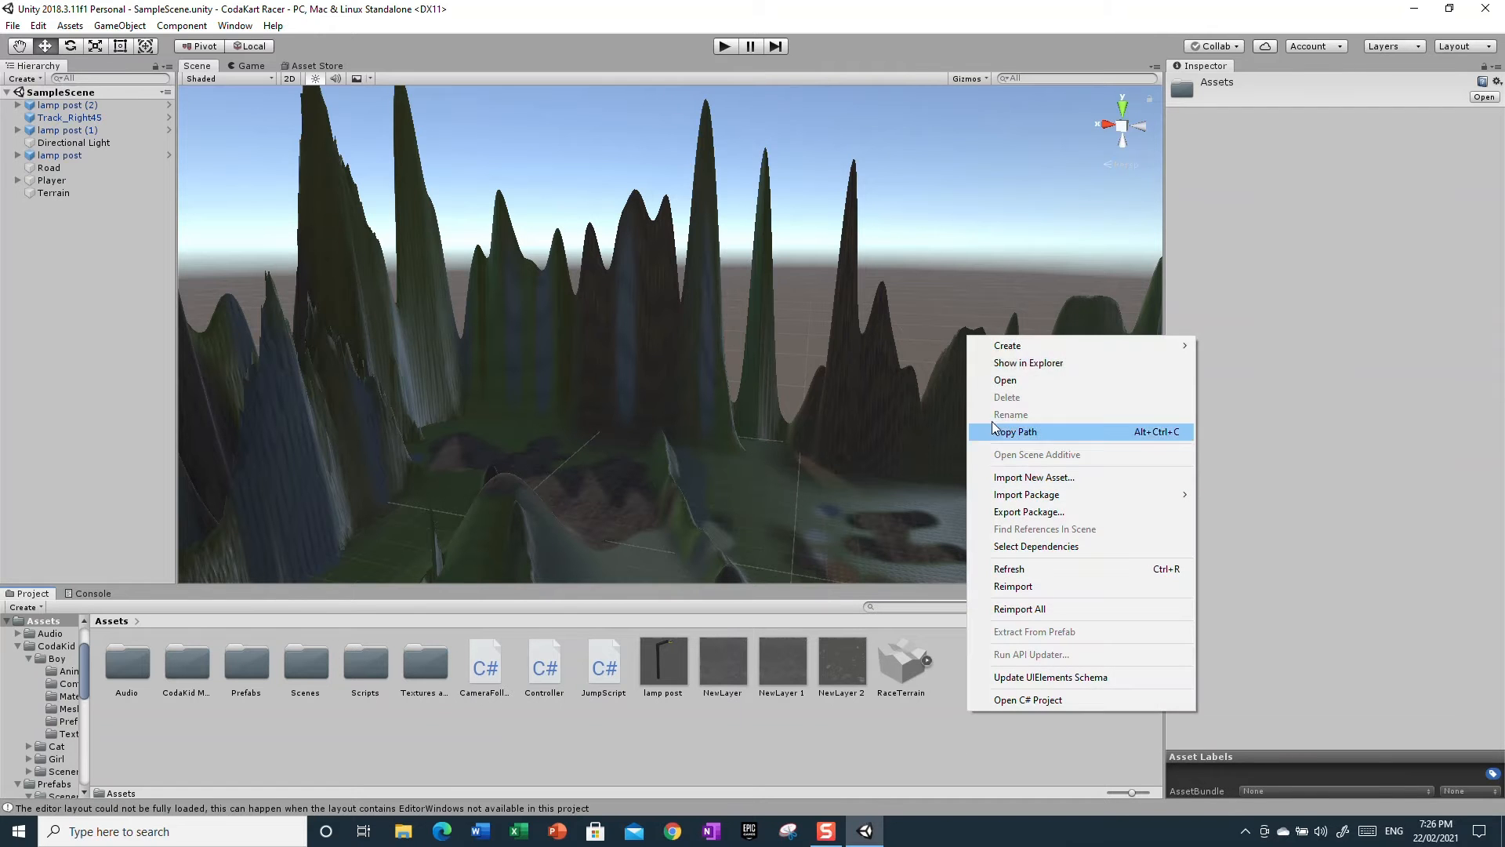
pyautogui.moveTo(994, 345)
pyautogui.click(1236, 451)
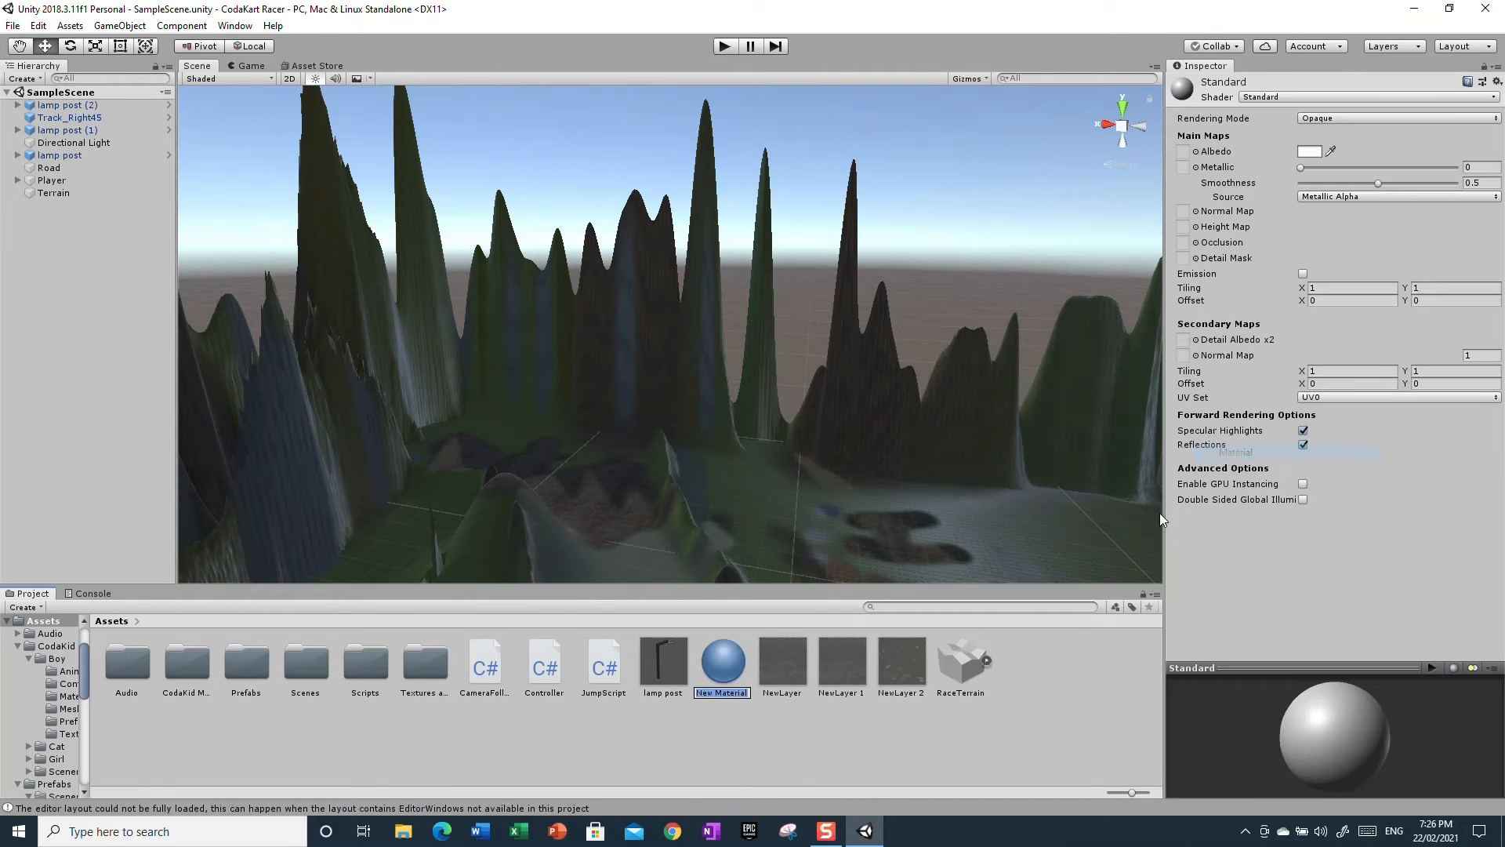
pyautogui.press('BackSpace')
pyautogui.write('Skyblock')
pyautogui.press('BackSpace')
pyautogui.press('BackSpace')
pyautogui.write('ck')
pyautogui.press('Return')
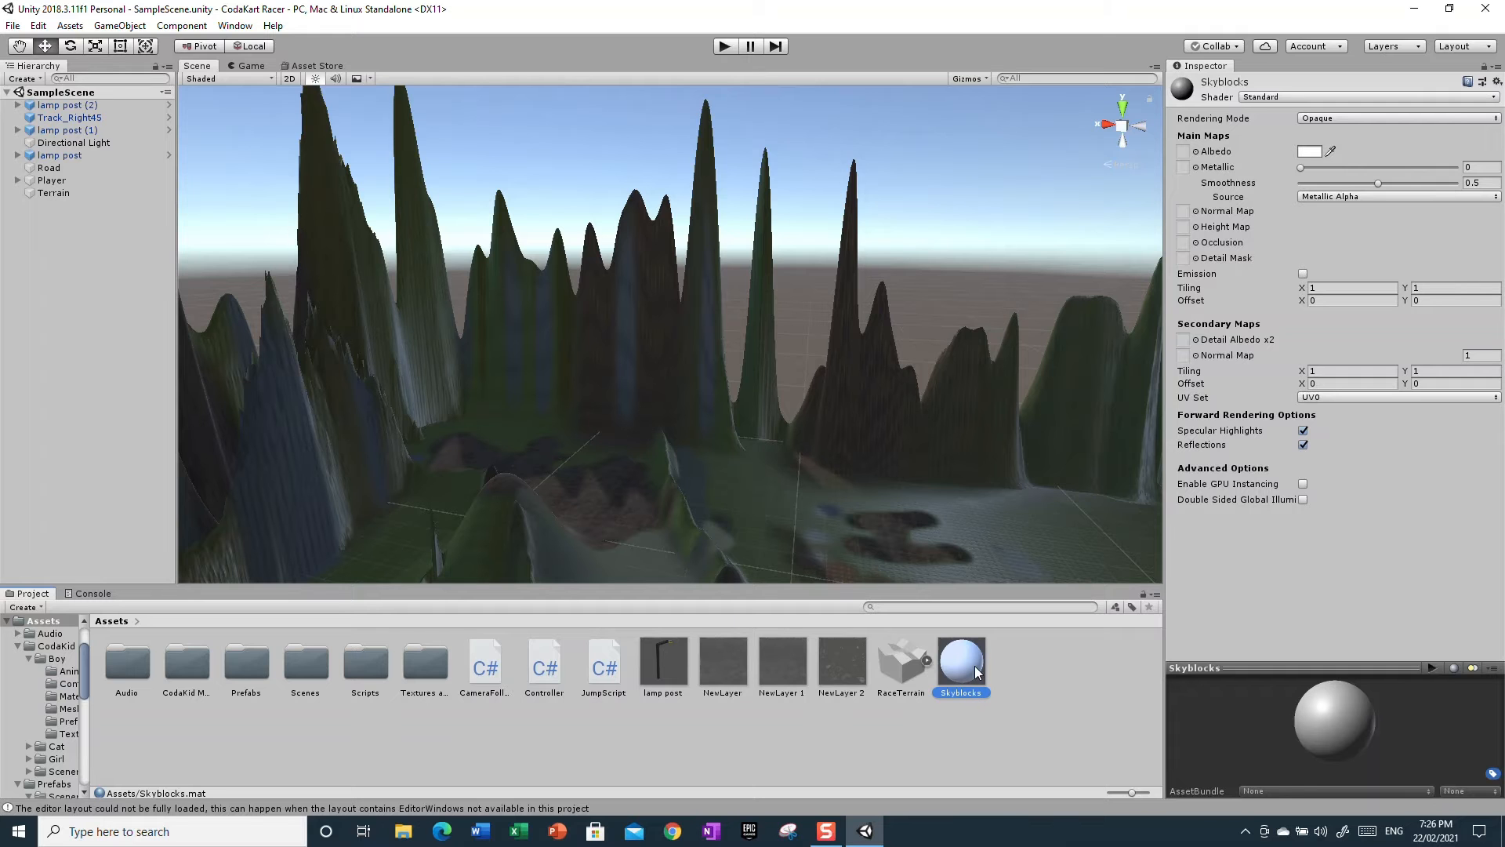
# Delete the Skyblocks material
pyautogui.click(1267, 98)
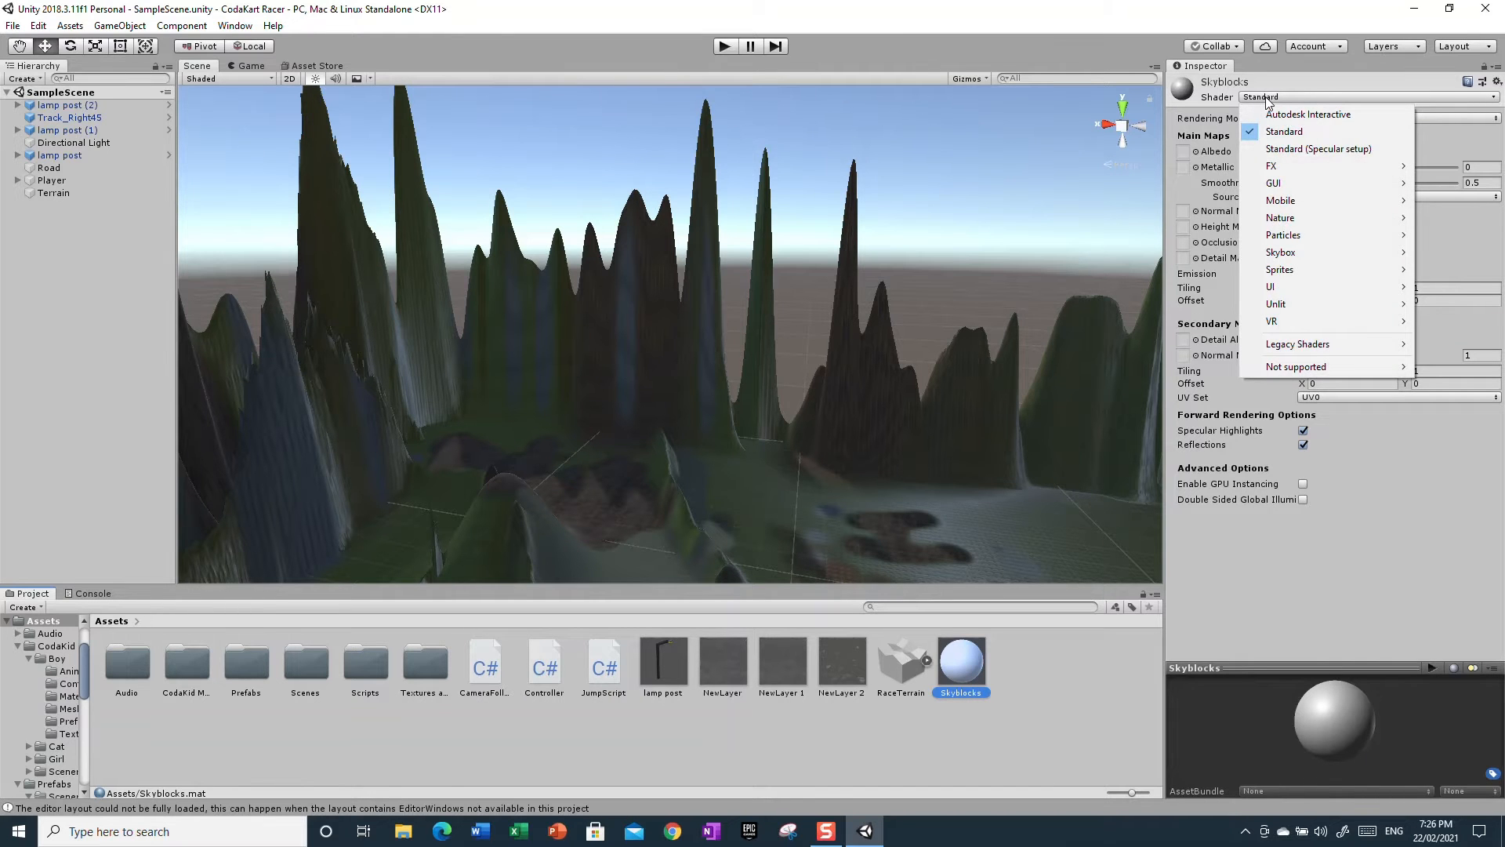
pyautogui.rightClick(974, 694)
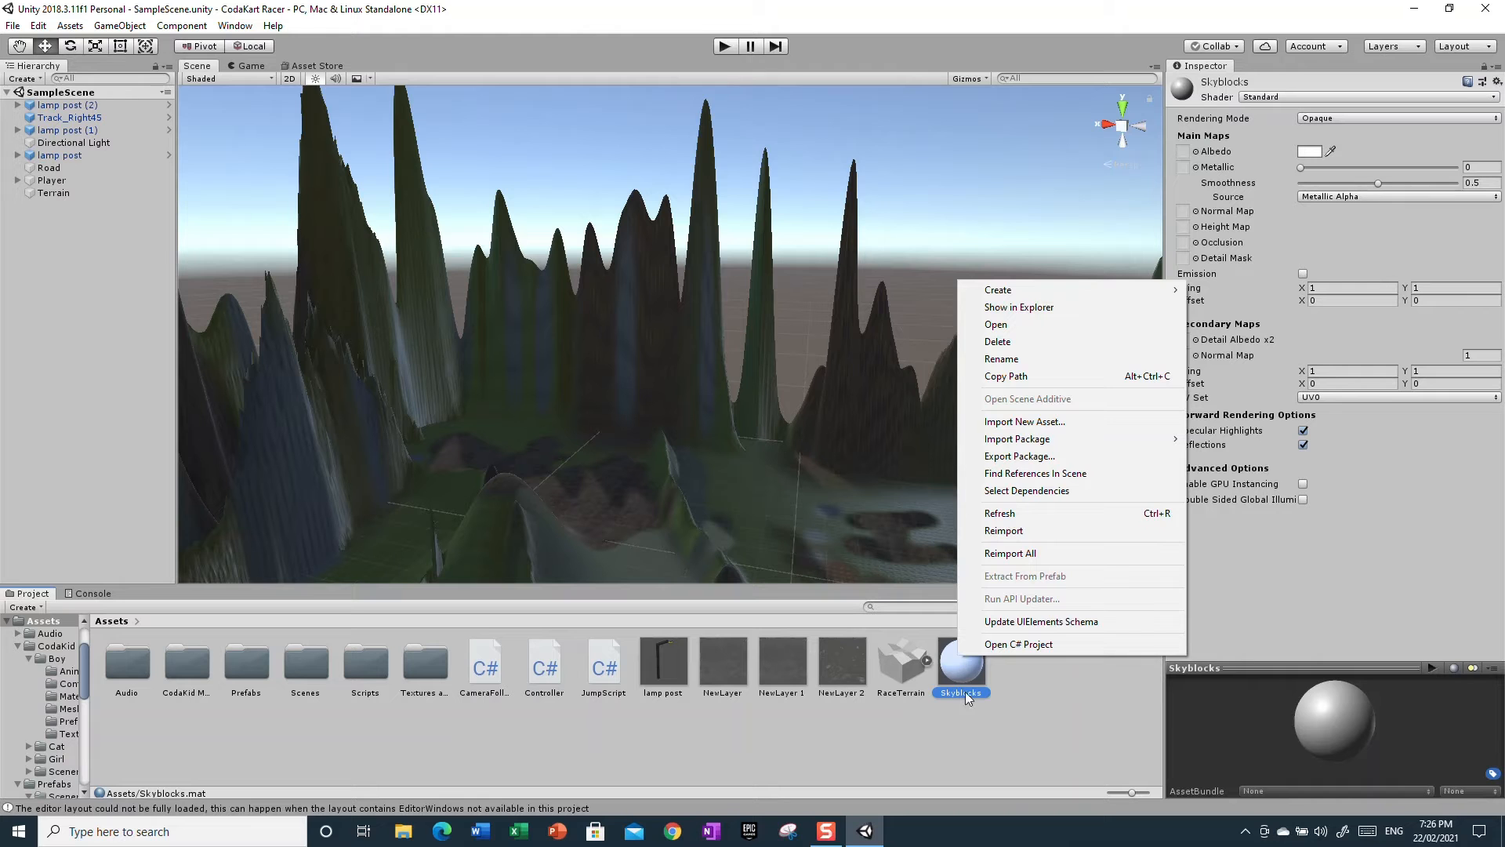
pyautogui.click(998, 341)
pyautogui.click(797, 446)
# Create a new material in Assets and name it Skybox
pyautogui.moveTo(831, 458); pyautogui.dragTo(924, 675, button='right')
pyautogui.rightClick(990, 729)
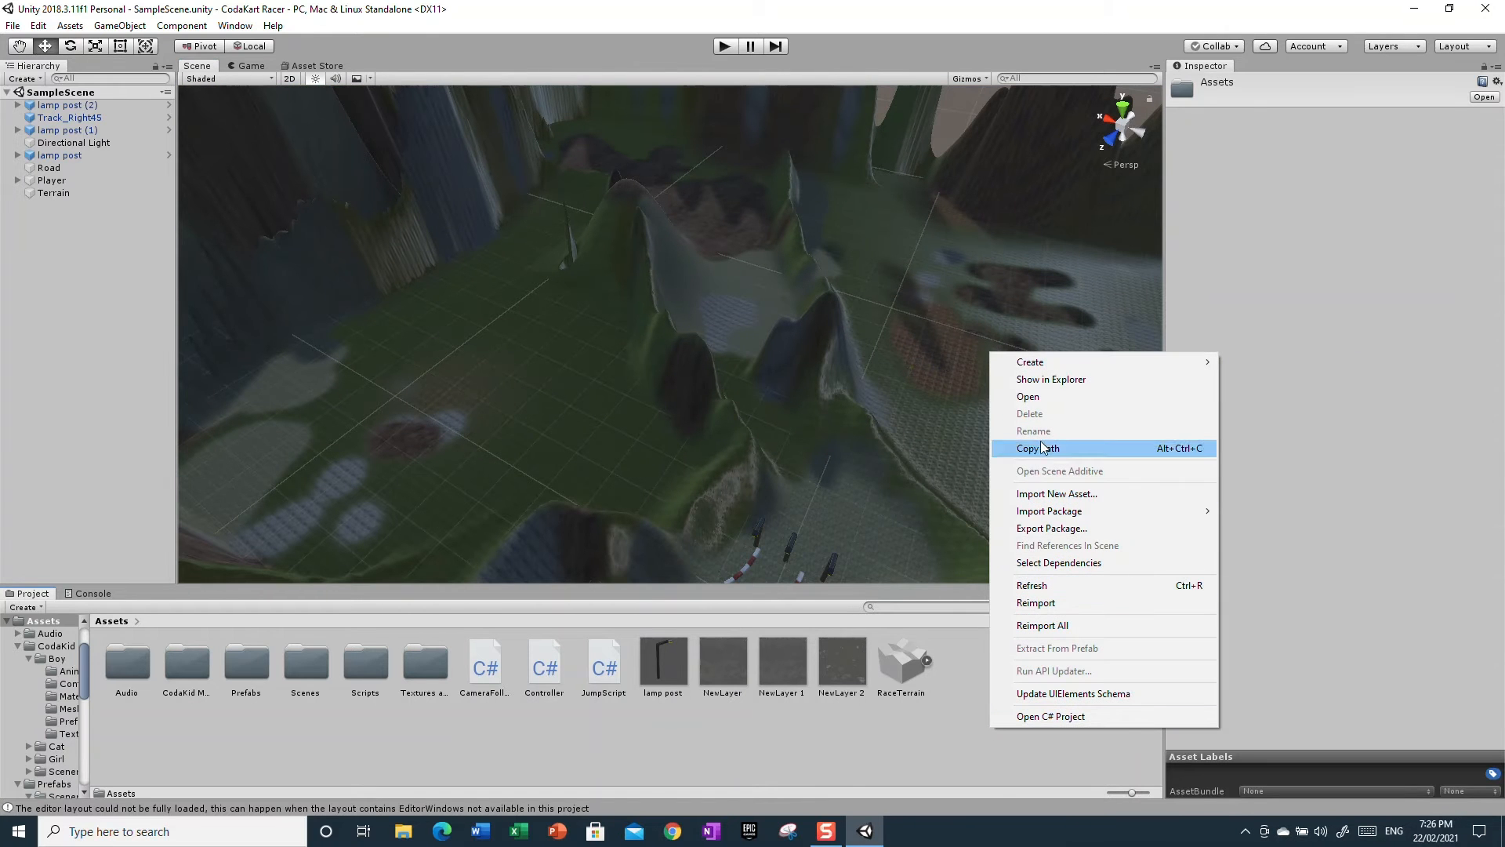
pyautogui.moveTo(1033, 361)
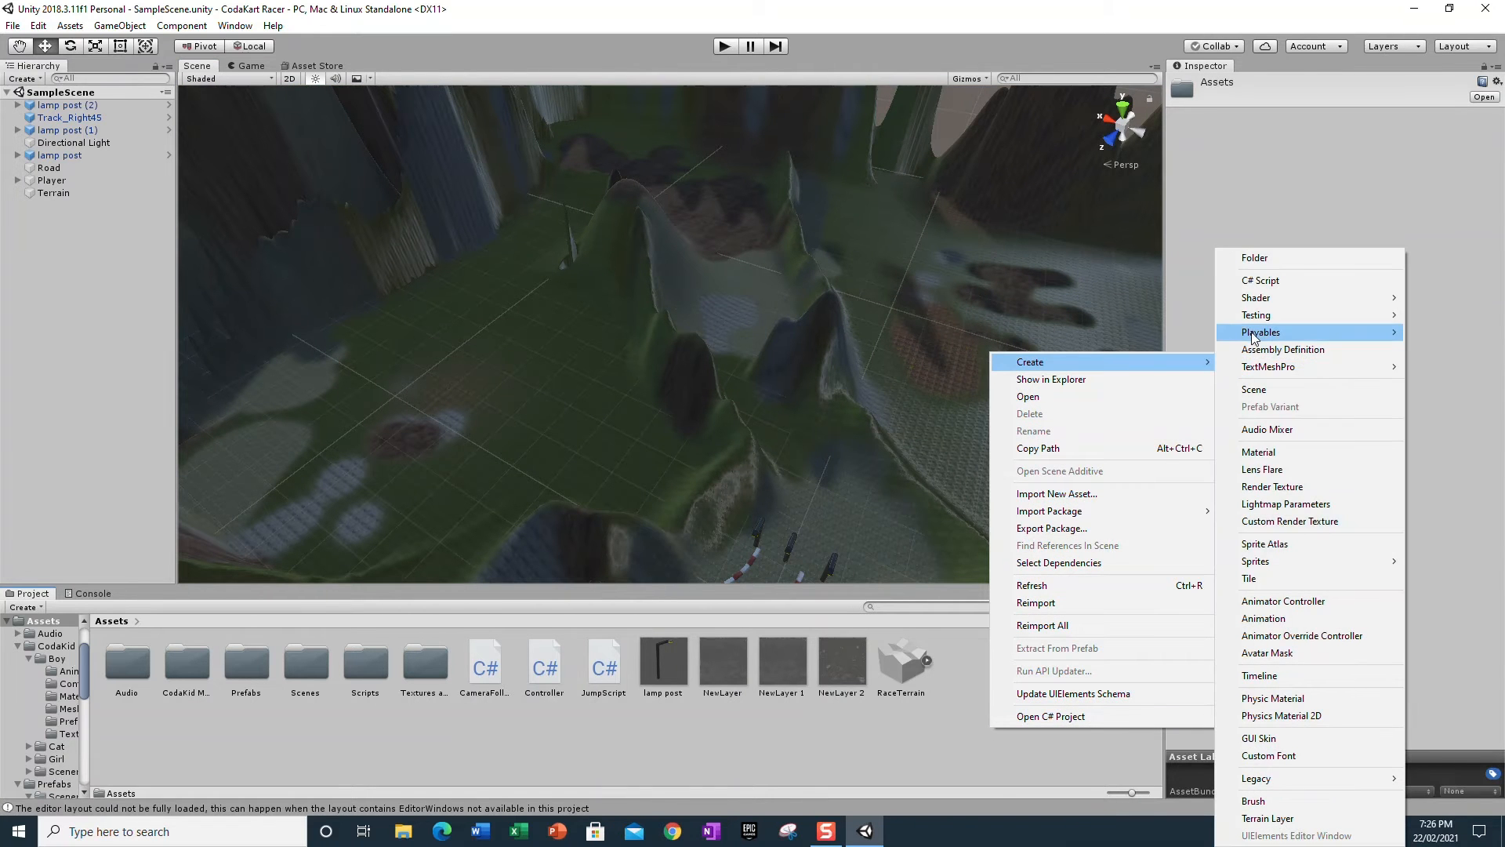
pyautogui.click(1258, 452)
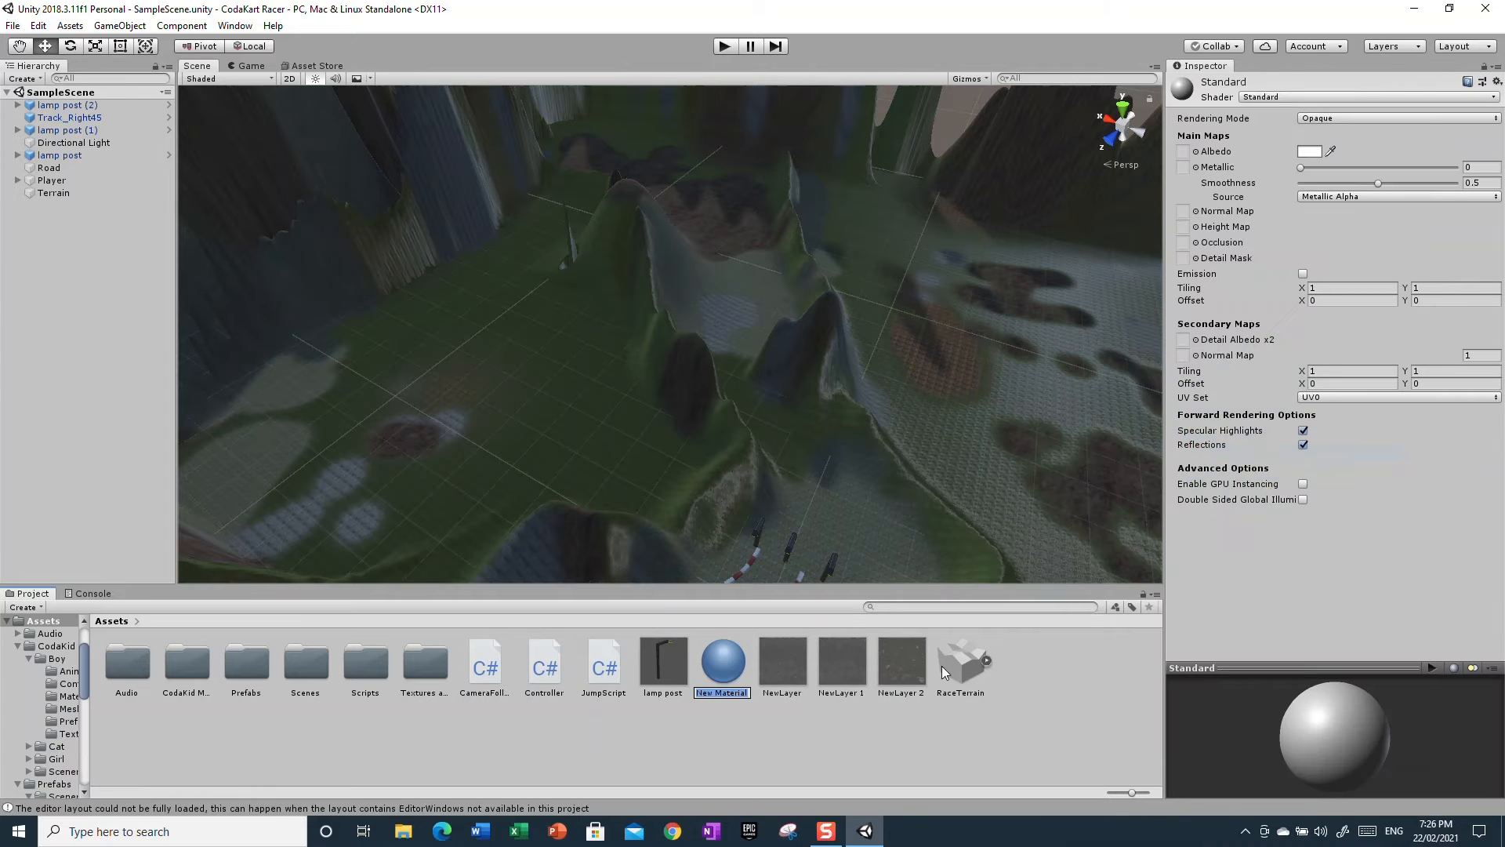
pyautogui.press('BackSpace')
pyautogui.write('Skybox')
pyautogui.press('Return')
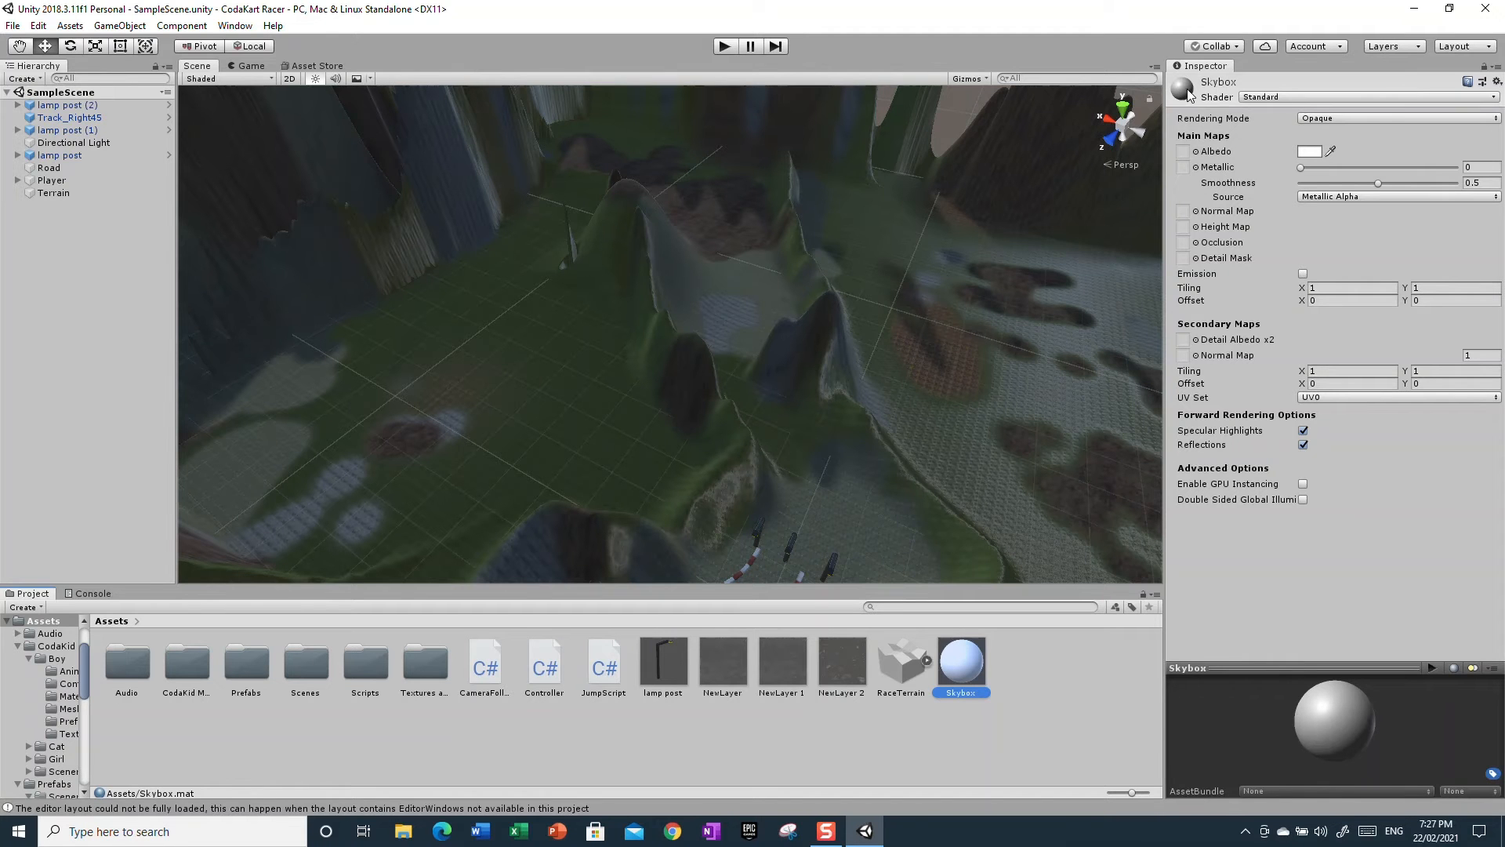
# Set the Skybox material's shader to Skybox/Procedural
pyautogui.click(1270, 99)
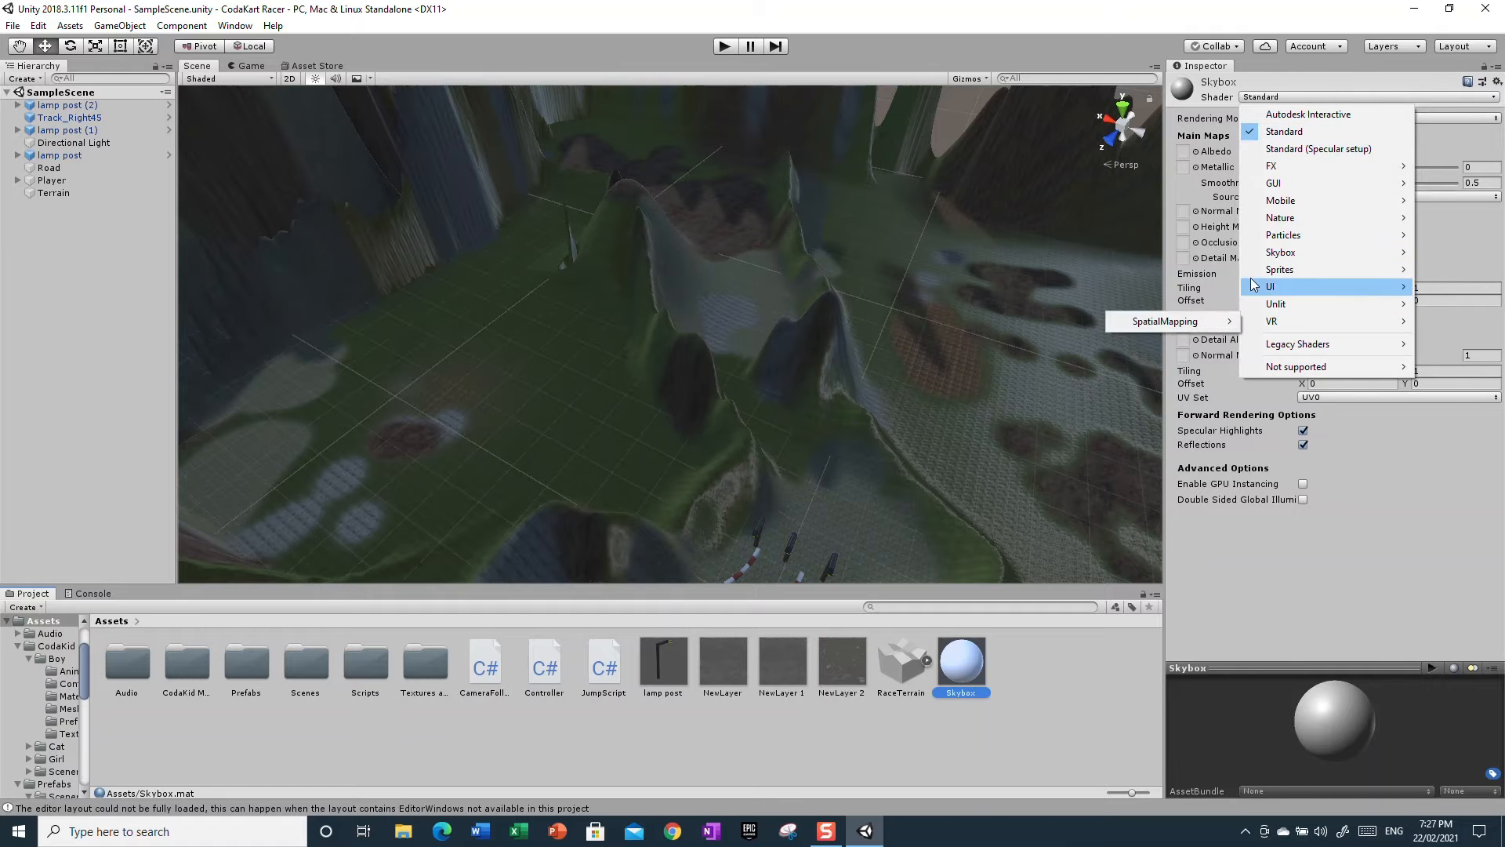
pyautogui.moveTo(1292, 266)
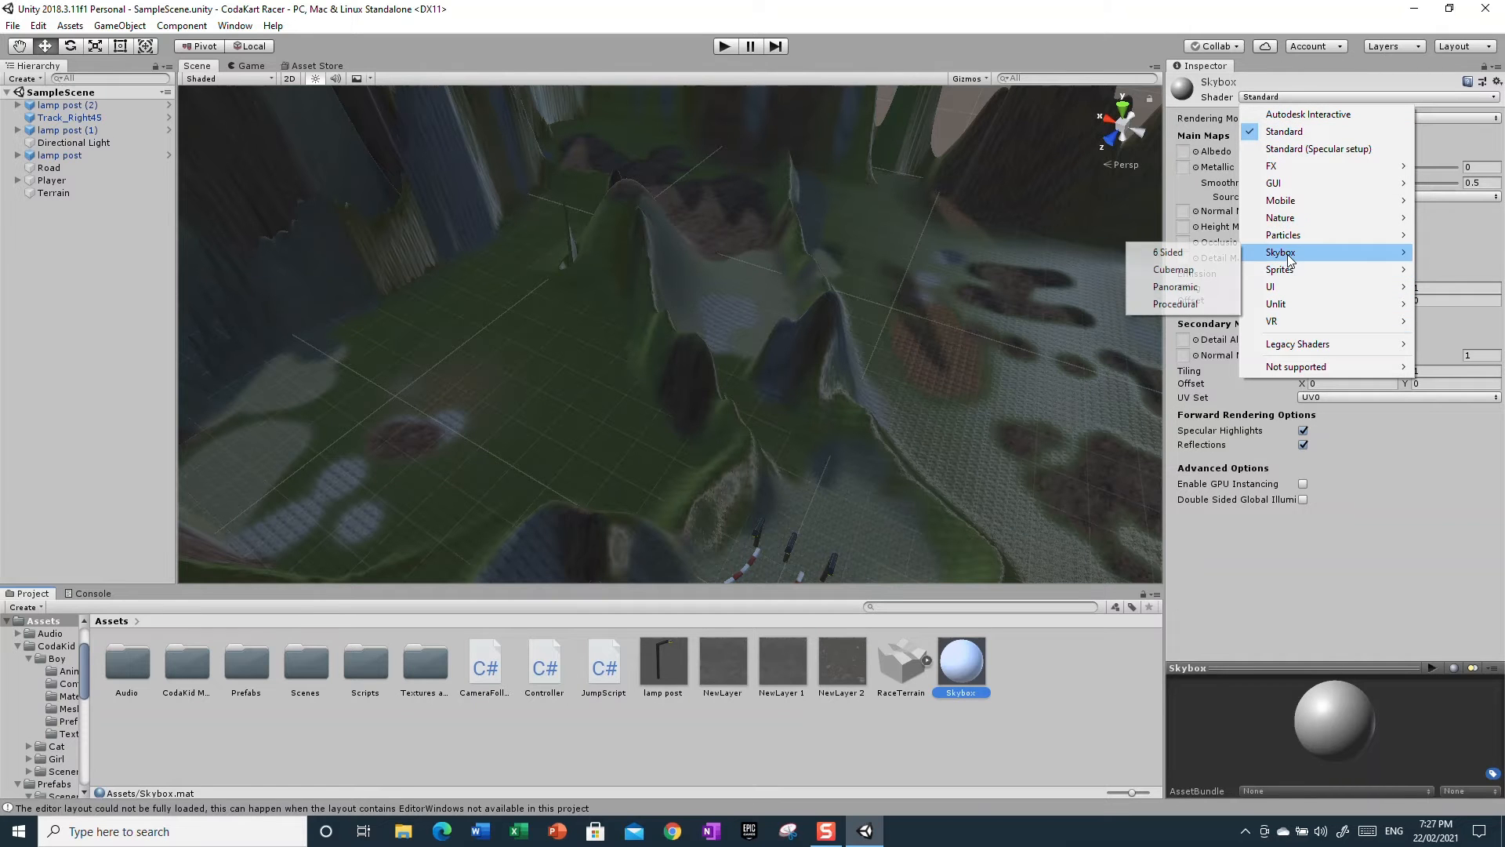
pyautogui.click(1193, 305)
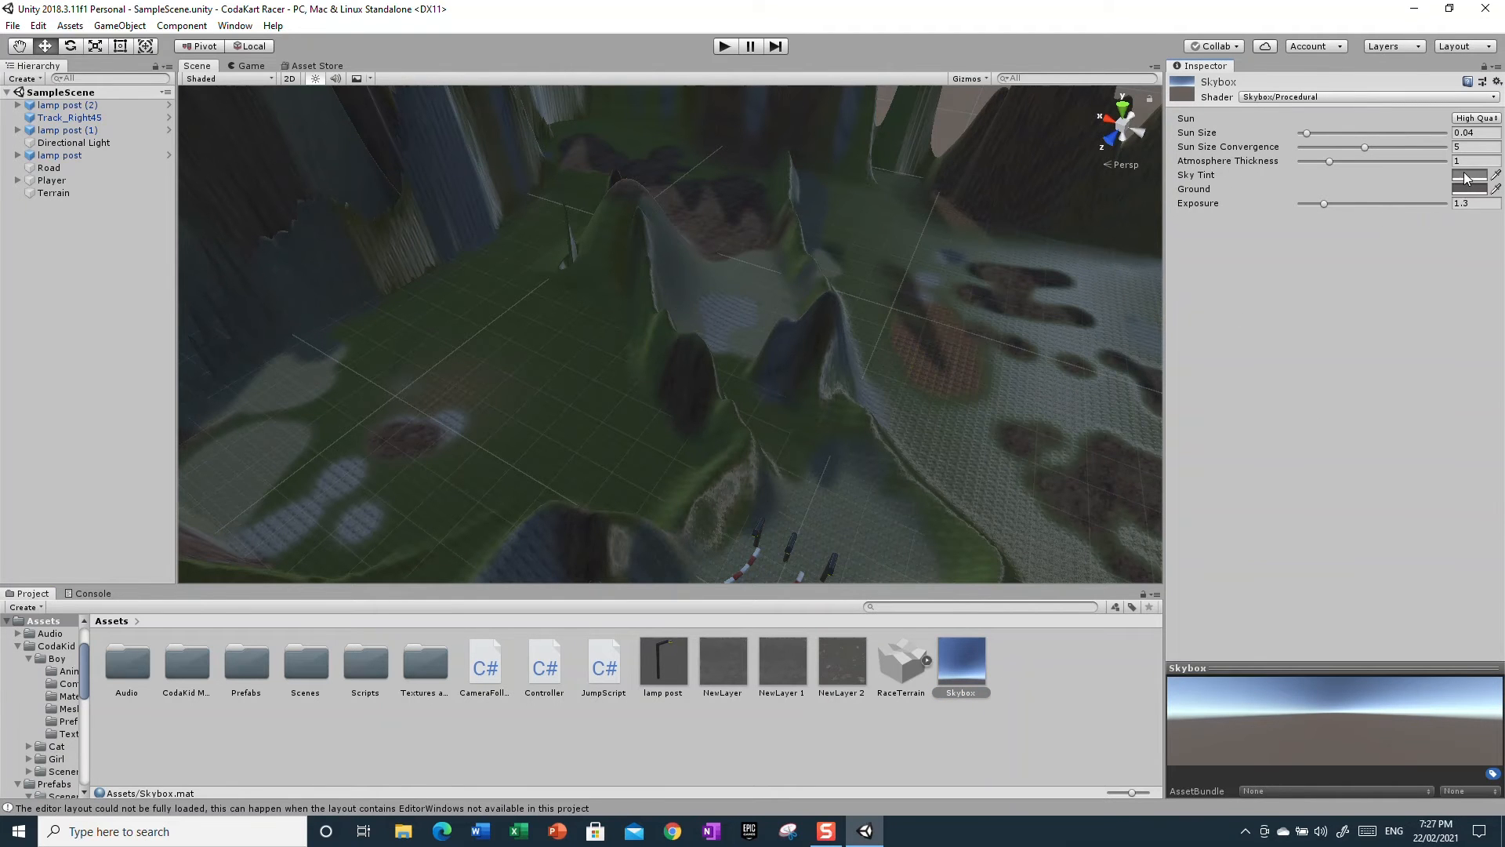
# Set the Skybox material's Sky Tint to a light cyan blue
pyautogui.moveTo(1098, 385); pyautogui.dragTo(1046, 129, button='right')
pyautogui.moveTo(905, 392); pyautogui.dragTo(920, 177, button='right')
pyautogui.moveTo(966, 681); pyautogui.dragTo(940, 482)
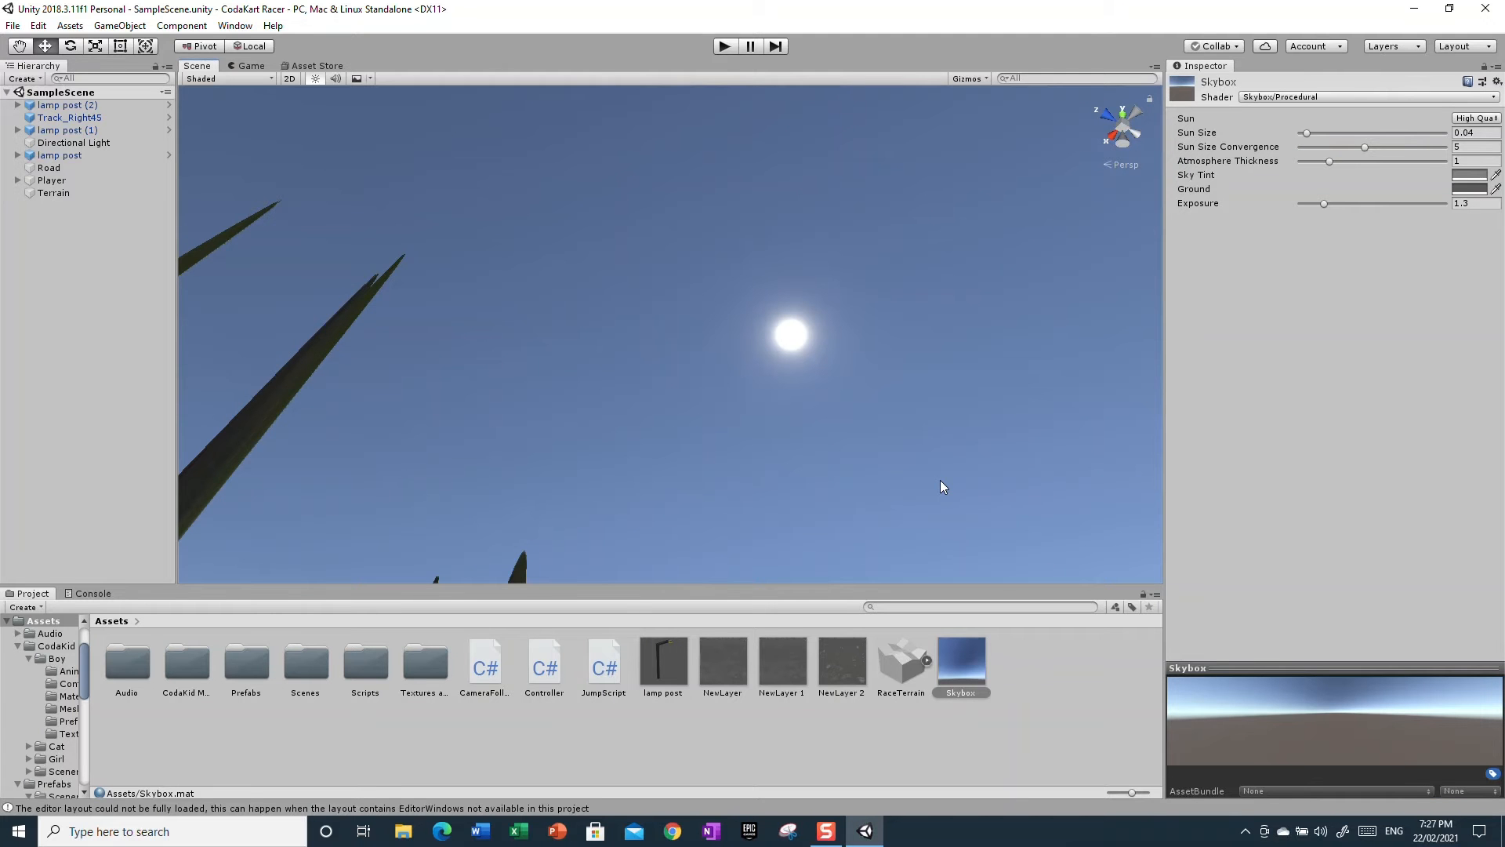
pyautogui.keyDown('alt'); pyautogui.moveTo(809, 423); pyautogui.dragTo(901, 326); pyautogui.keyUp('alt')
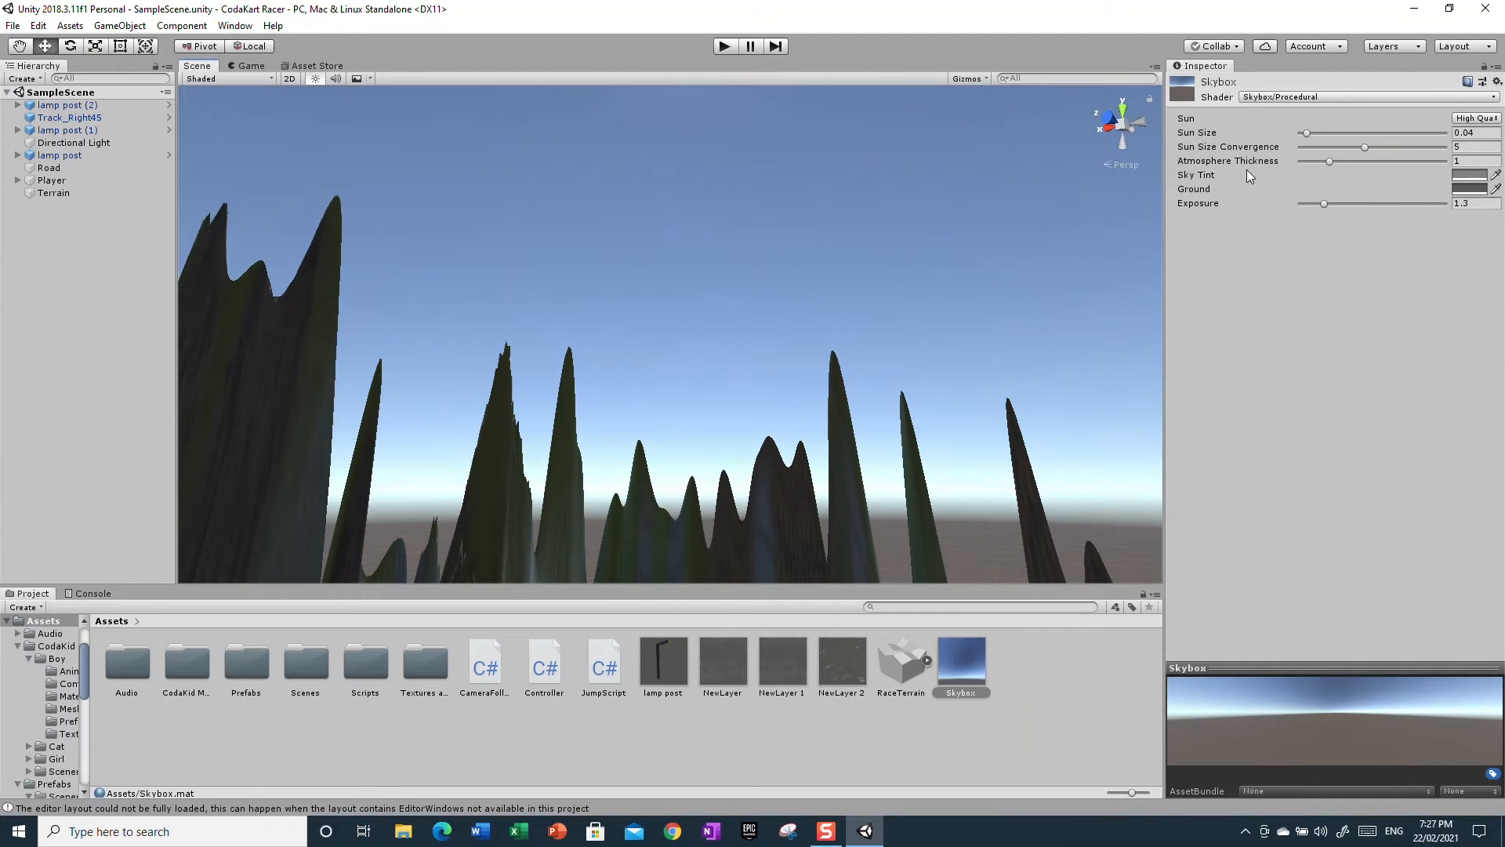
pyautogui.click(1481, 174)
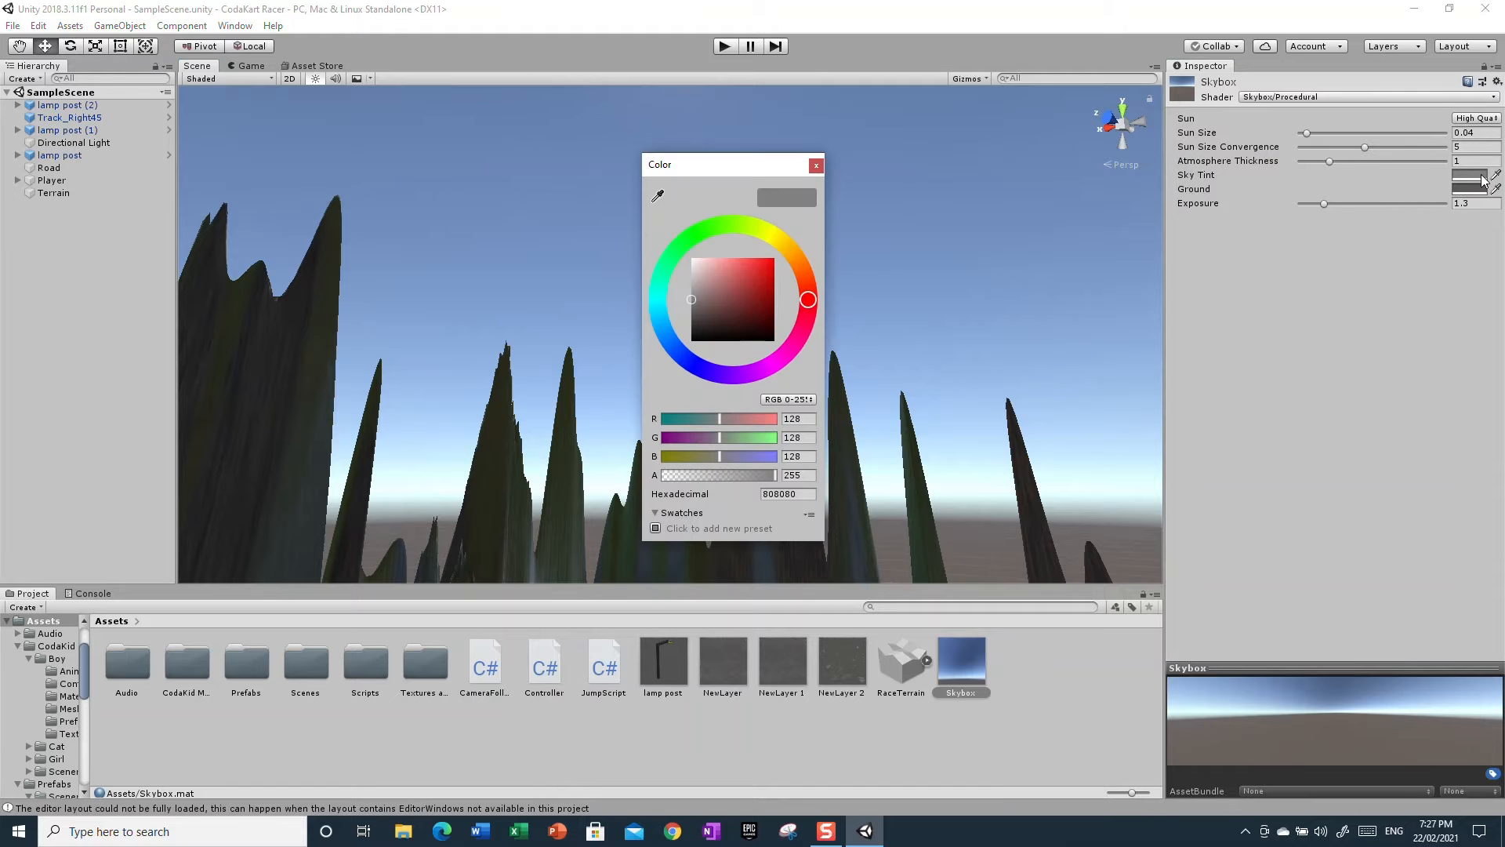
pyautogui.moveTo(807, 306)
pyautogui.mouseDown()
pyautogui.moveTo(772, 370)
pyautogui.moveTo(661, 352)
pyautogui.moveTo(668, 268)
pyautogui.moveTo(656, 304)
pyautogui.moveTo(753, 273)
pyautogui.moveTo(781, 288)
pyautogui.moveTo(756, 276)
pyautogui.mouseUp()
pyautogui.click(1023, 496)
# Rotate the Directional Light to an X rotation of about 26 degrees to reposition the sun
pyautogui.moveTo(1035, 506); pyautogui.dragTo(349, 502, button='right')
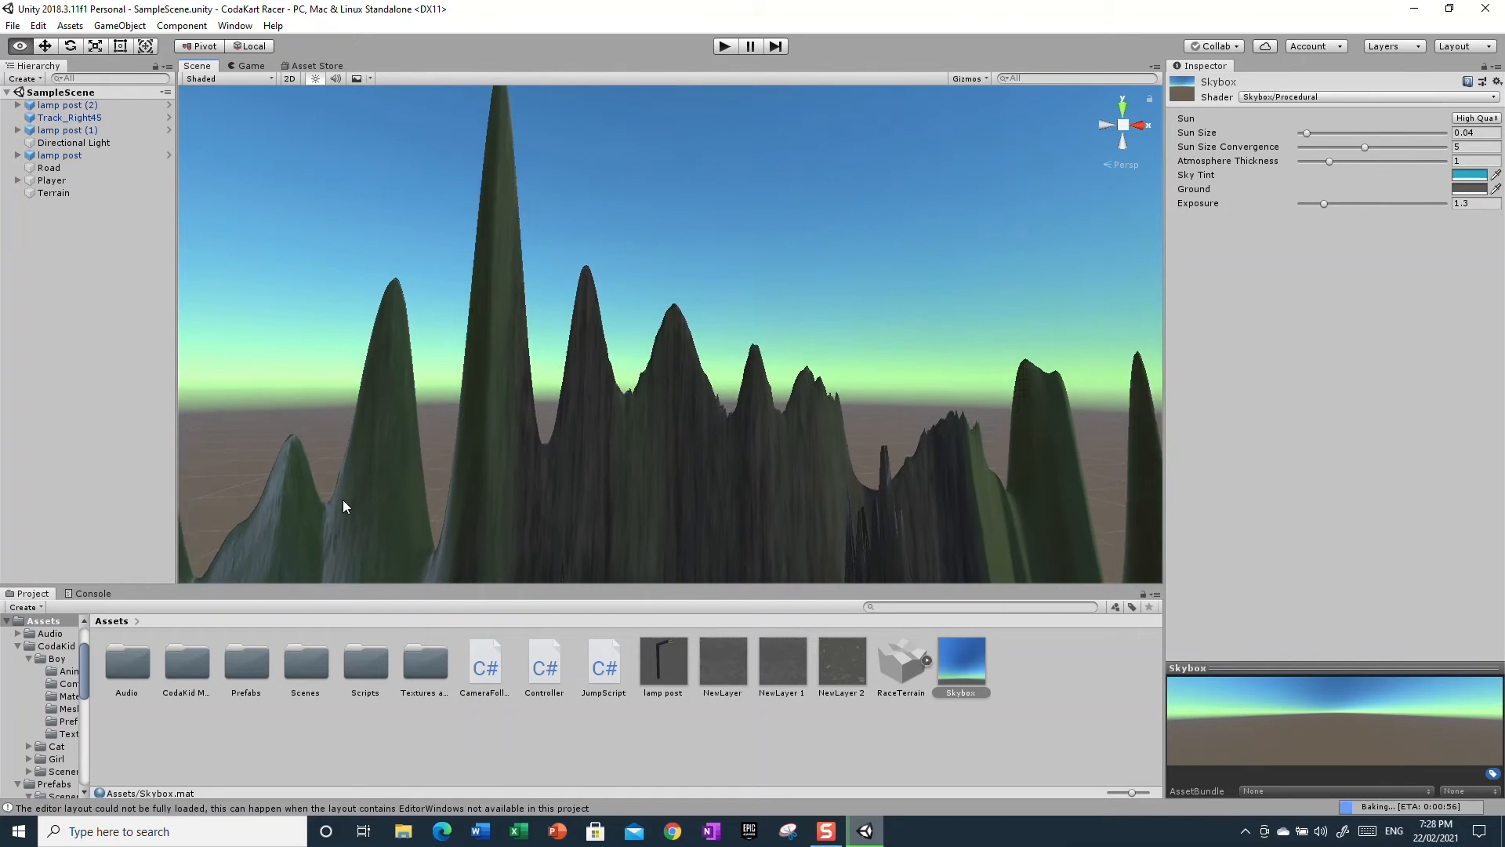
pyautogui.moveTo(797, 447); pyautogui.dragTo(935, 717, button='right')
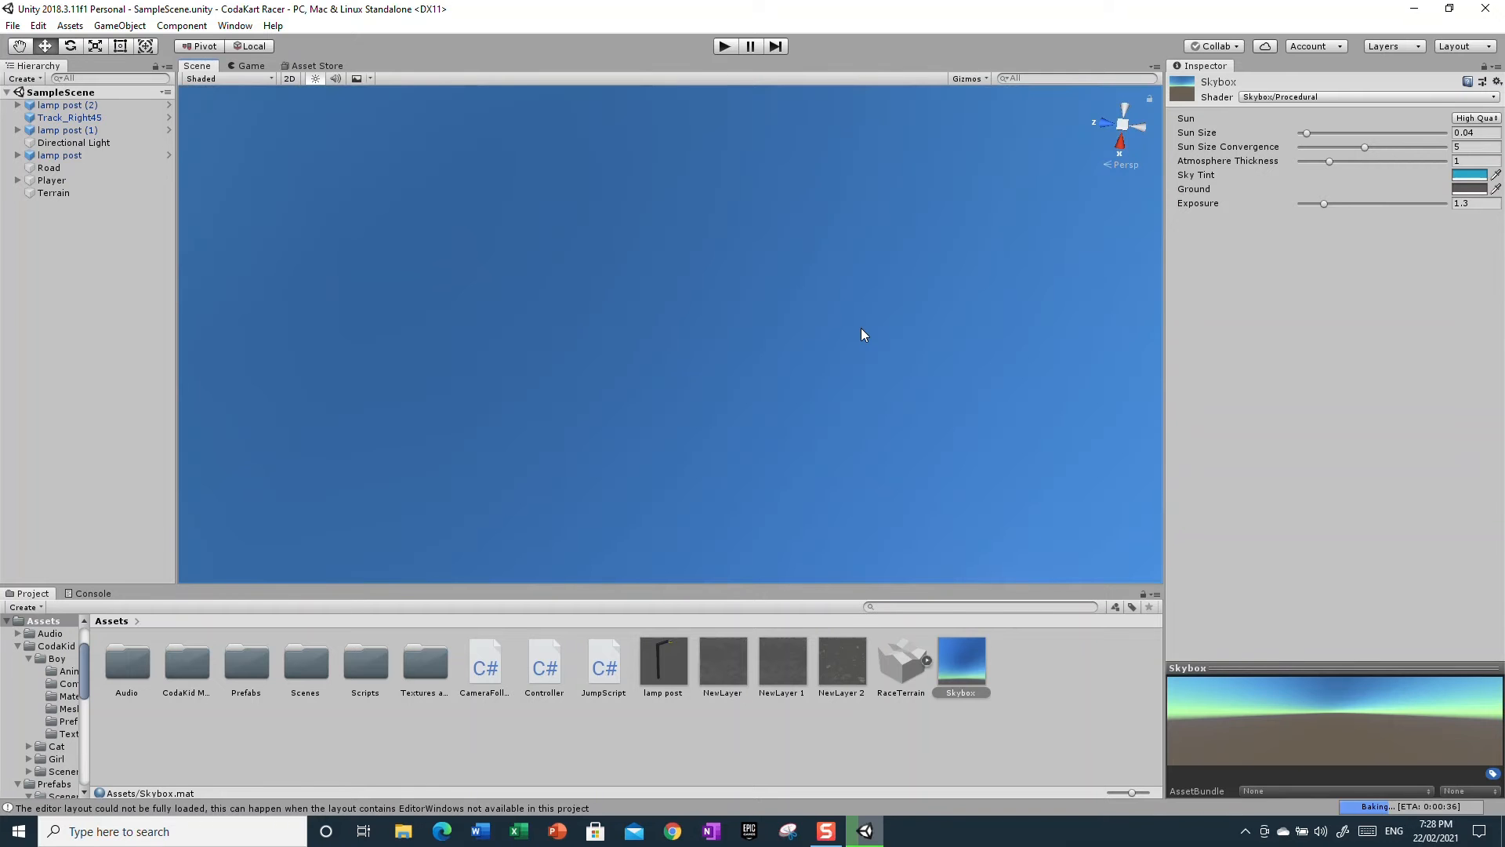
pyautogui.moveTo(865, 257); pyautogui.dragTo(451, 61, button='right')
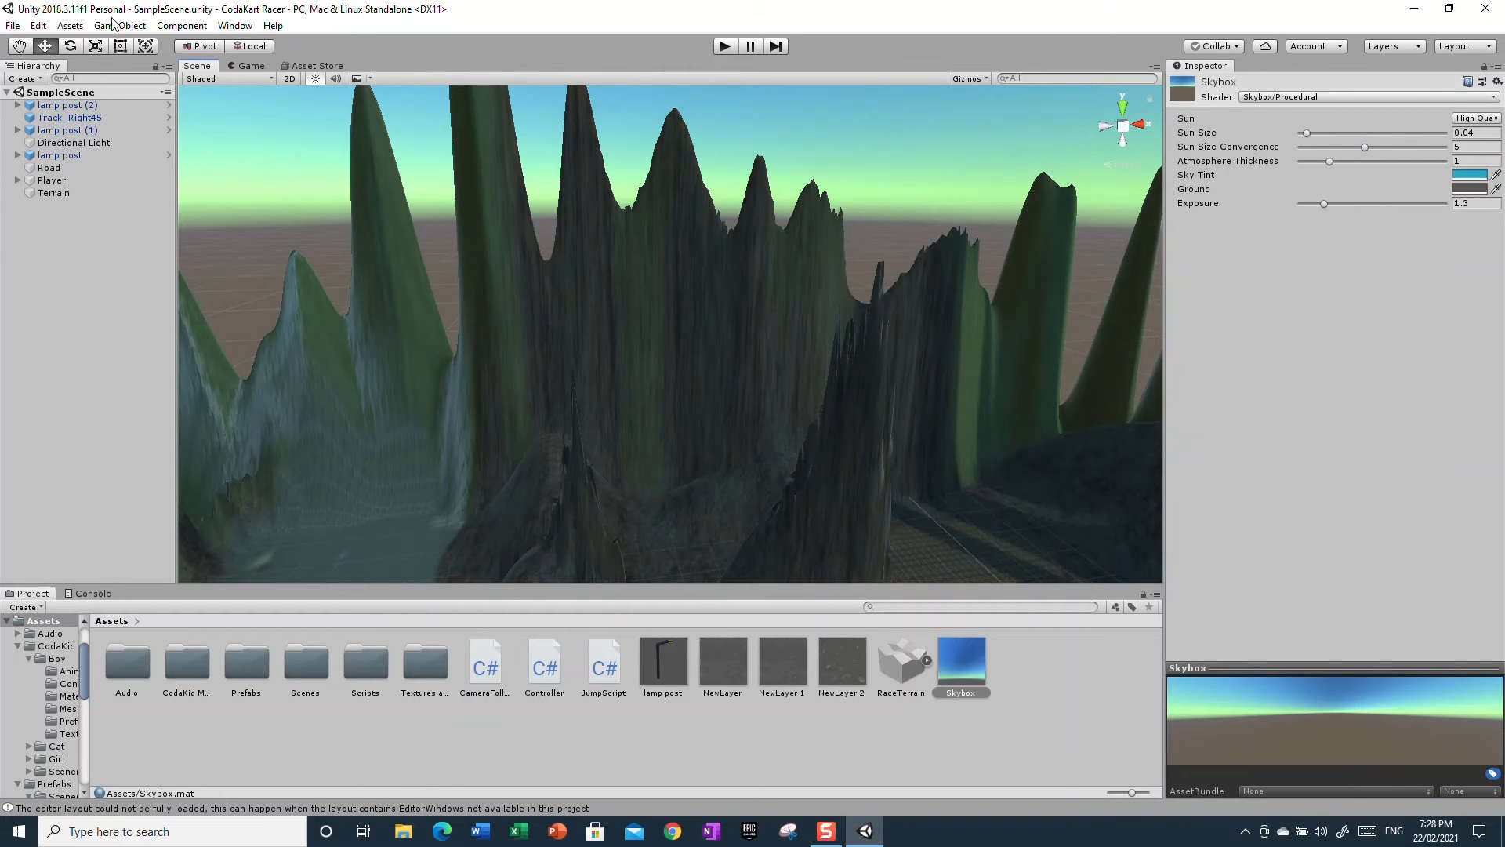
pyautogui.keyDown('alt'); pyautogui.moveTo(692, 430); pyautogui.dragTo(1503, 338); pyautogui.keyUp('alt')
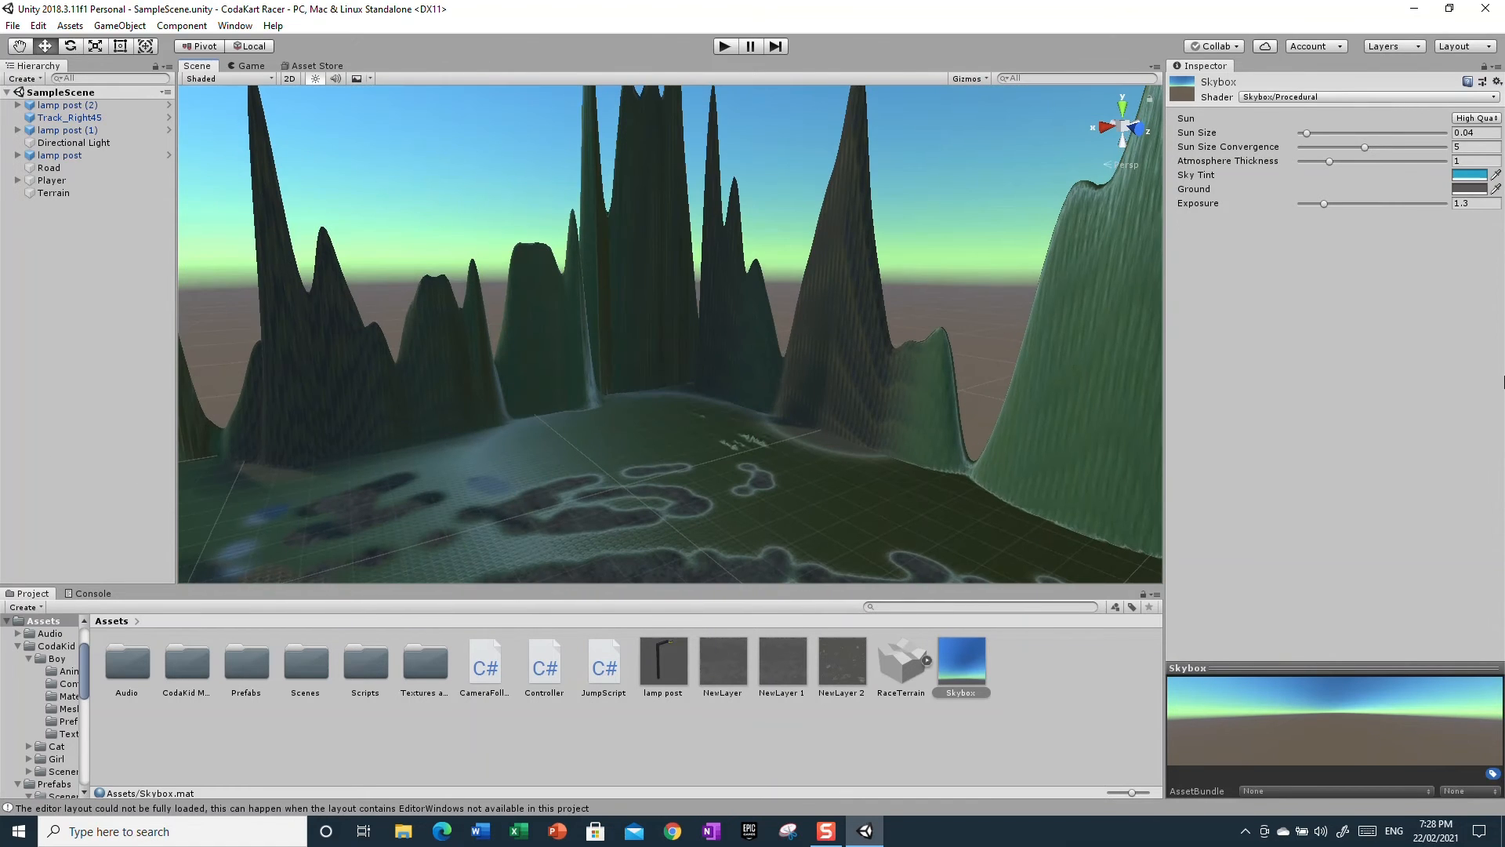
pyautogui.click(110, 141)
pyautogui.moveTo(707, 378); pyautogui.dragTo(339, 586, button='right')
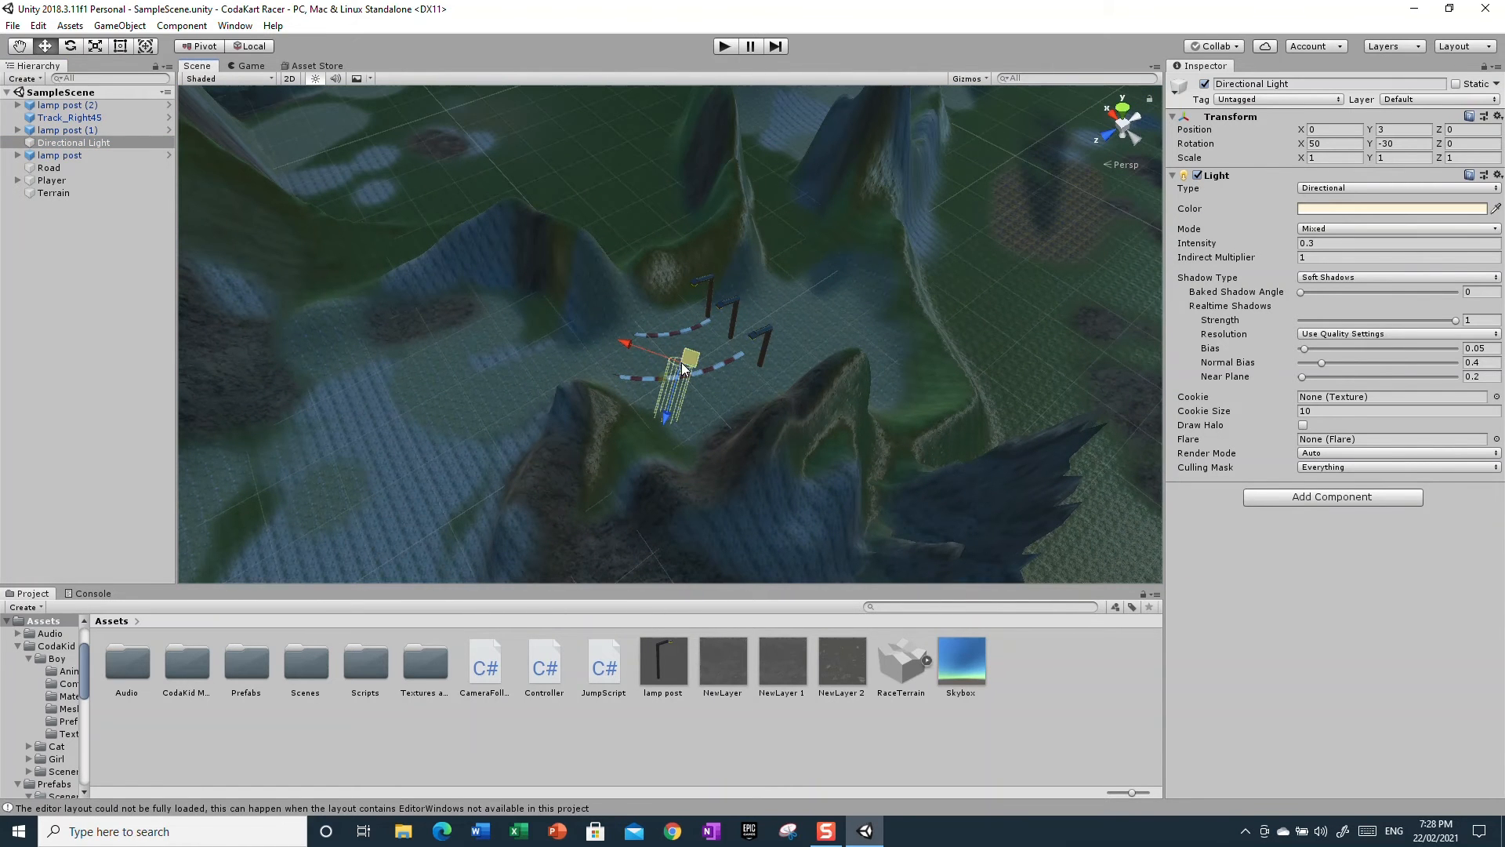
pyautogui.click(78, 48)
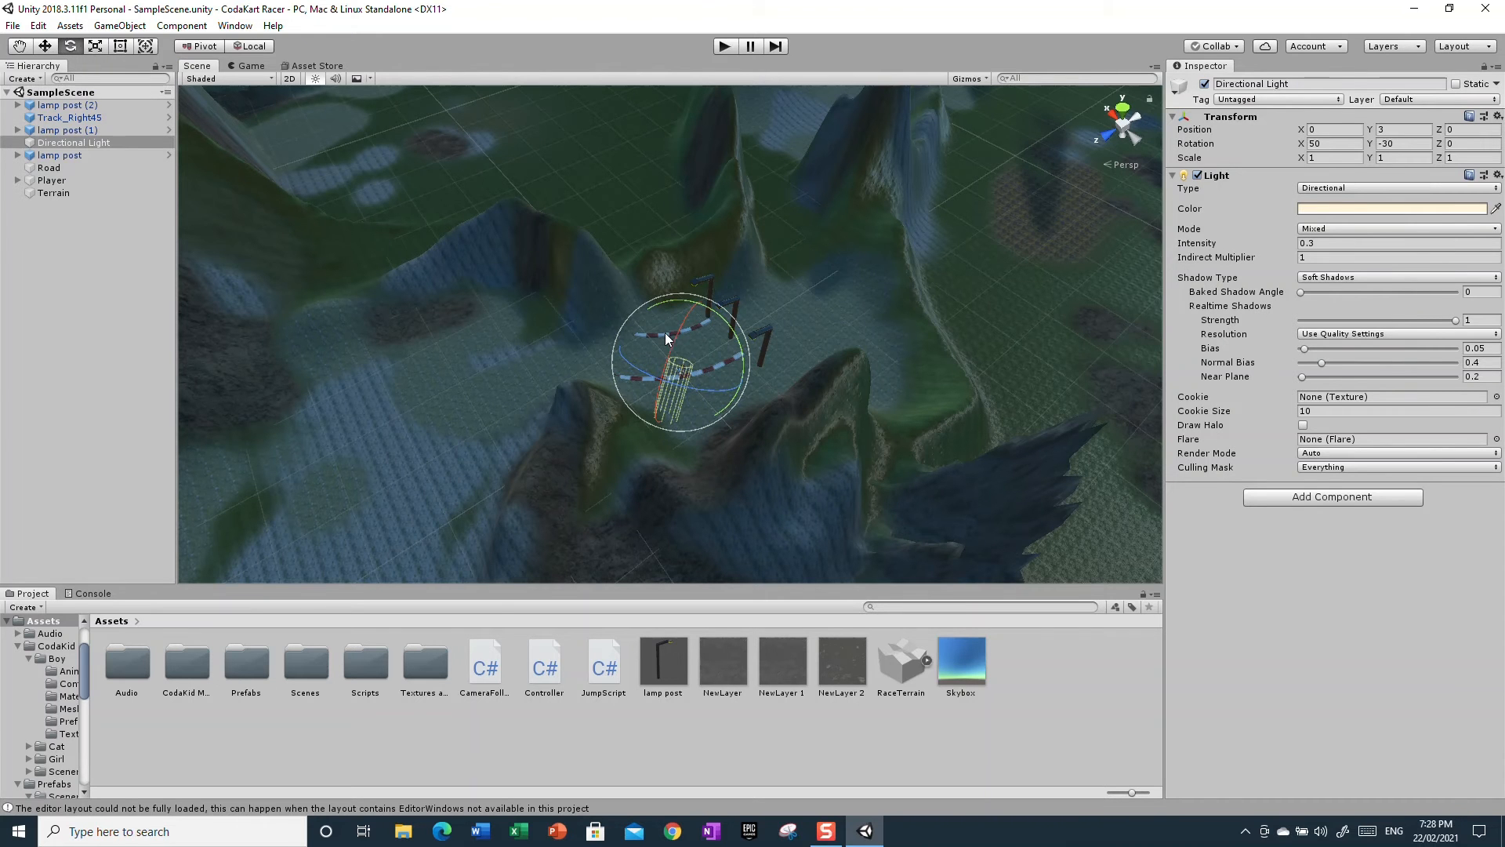
pyautogui.keyDown('alt'); pyautogui.moveTo(798, 339); pyautogui.dragTo(829, 285); pyautogui.keyUp('alt')
pyautogui.press('e')
pyautogui.moveTo(844, 487); pyautogui.dragTo(914, 356, button='right')
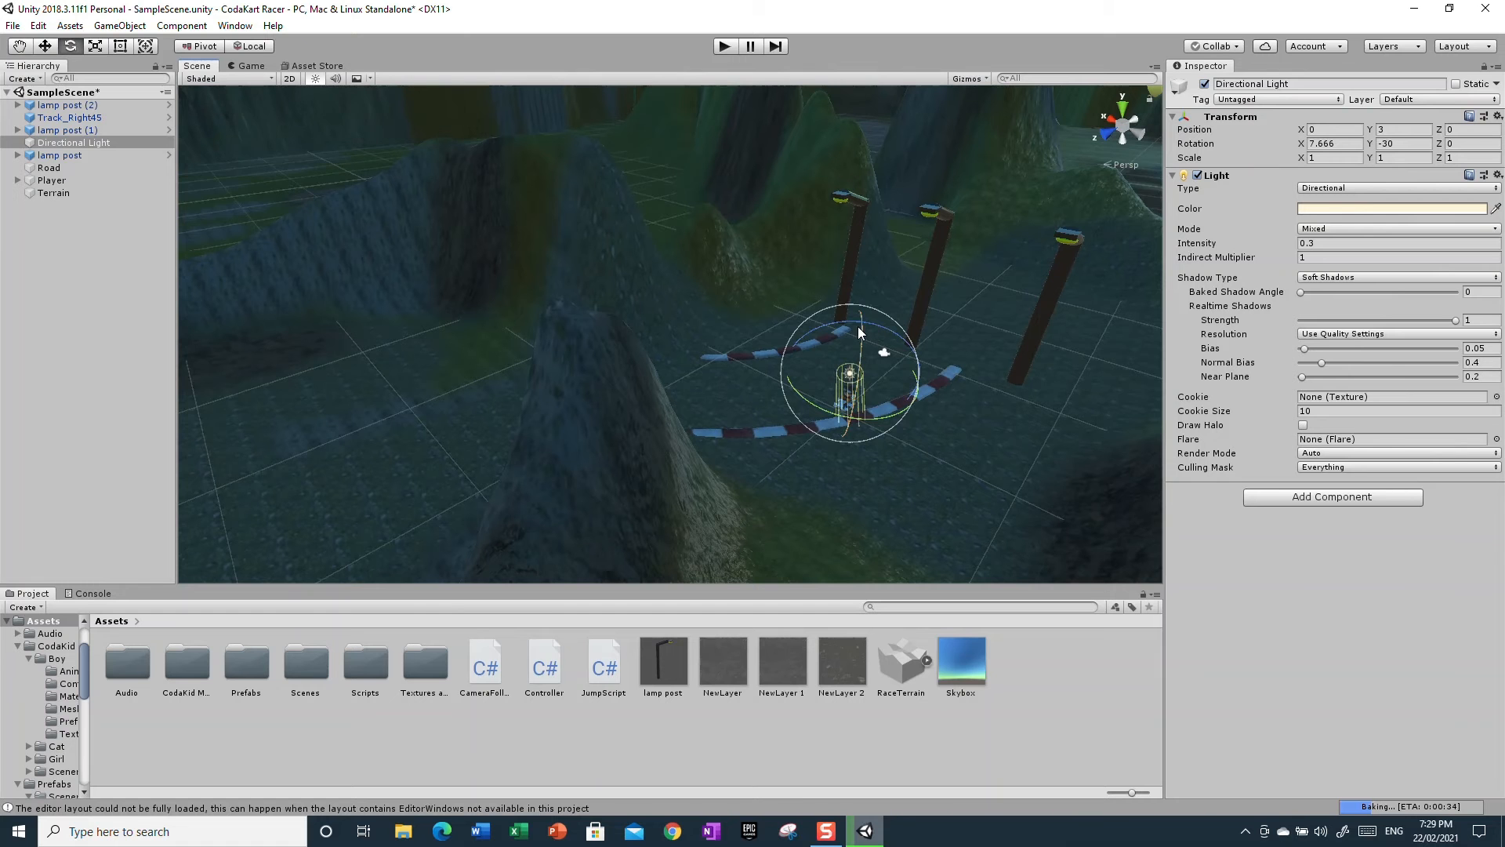
pyautogui.moveTo(856, 330); pyautogui.dragTo(780, 565)
pyautogui.press('f')
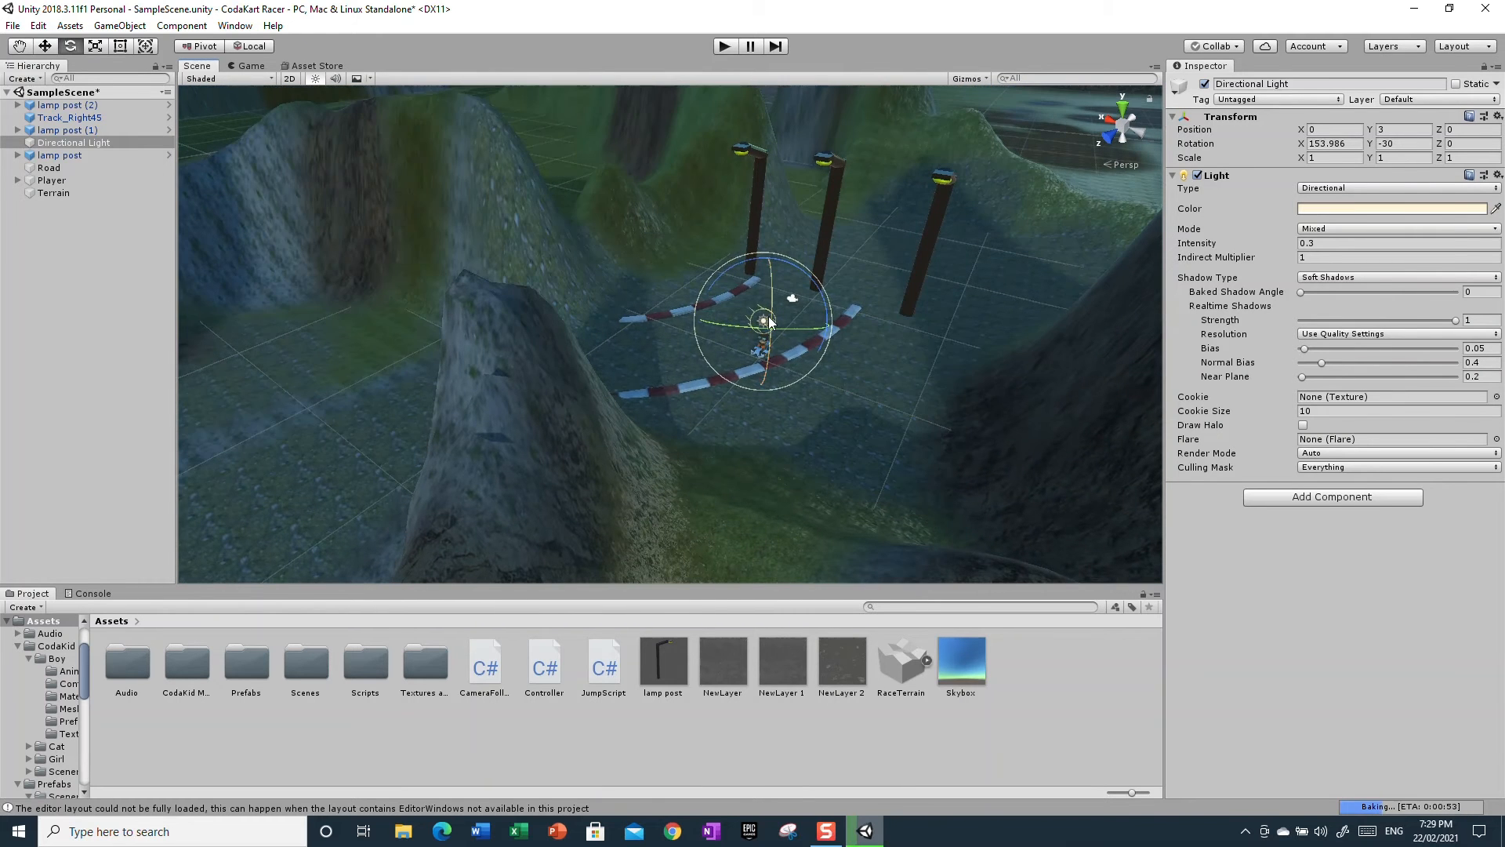
pyautogui.moveTo(769, 321); pyautogui.dragTo(902, 462)
pyautogui.moveTo(911, 476); pyautogui.dragTo(746, 407, button='right')
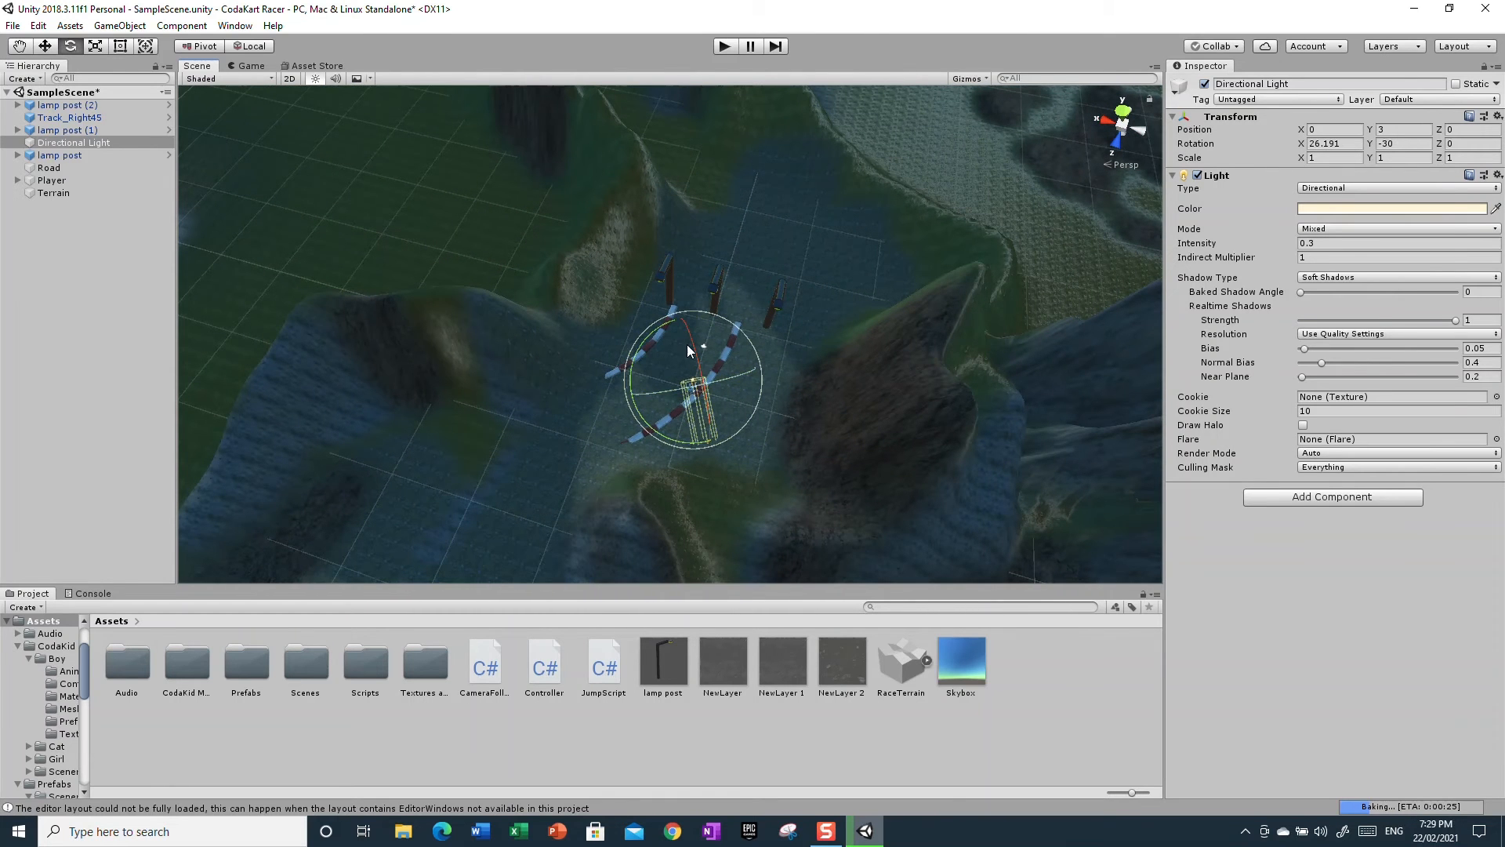
pyautogui.moveTo(829, 352); pyautogui.dragTo(760, 829, button='right')
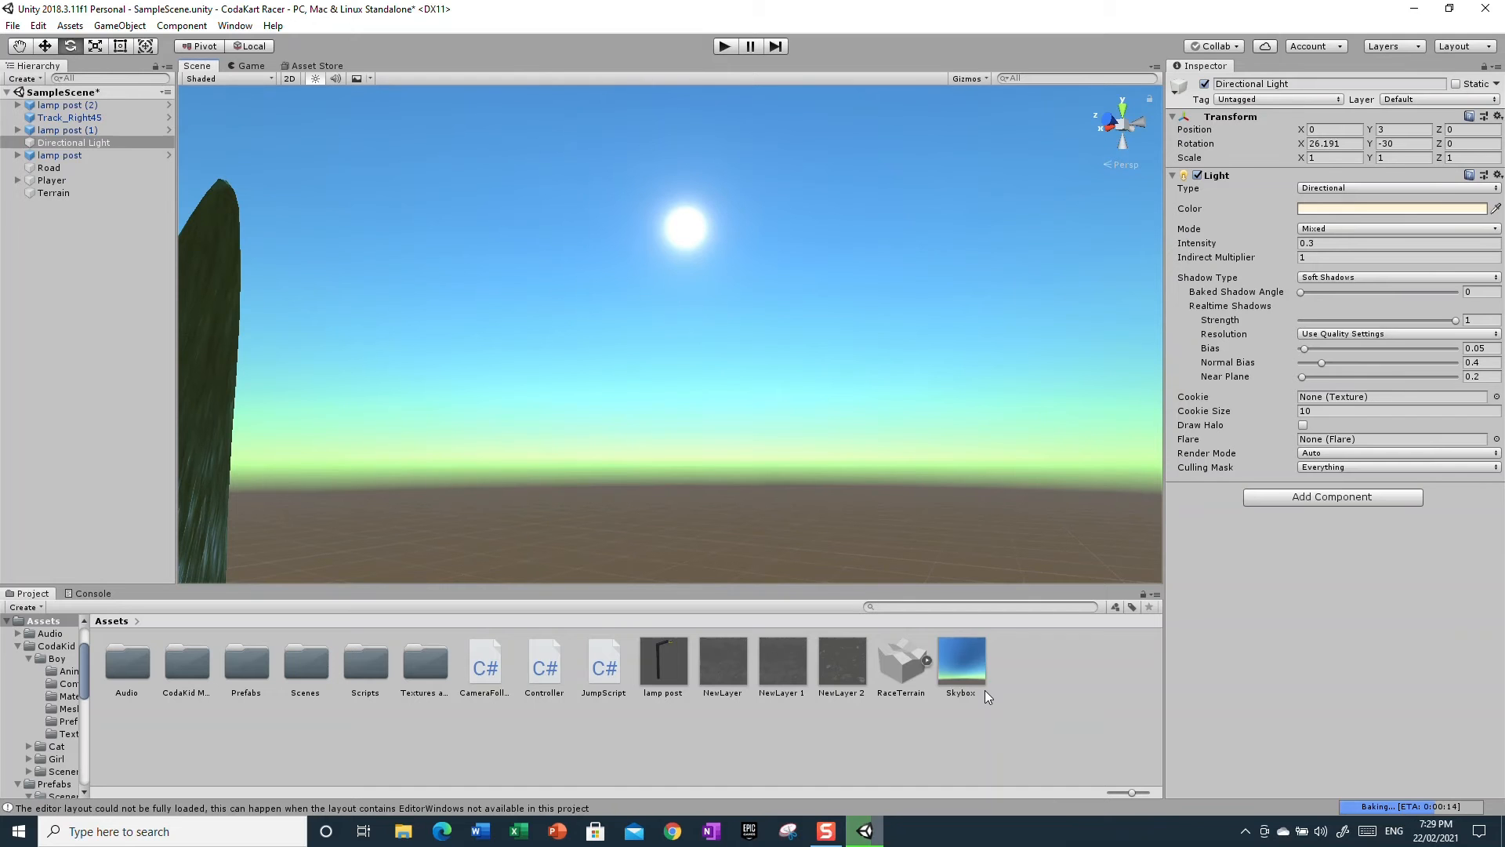
# Increase the Skybox material's Sun Size to about 0.078
pyautogui.click(950, 679)
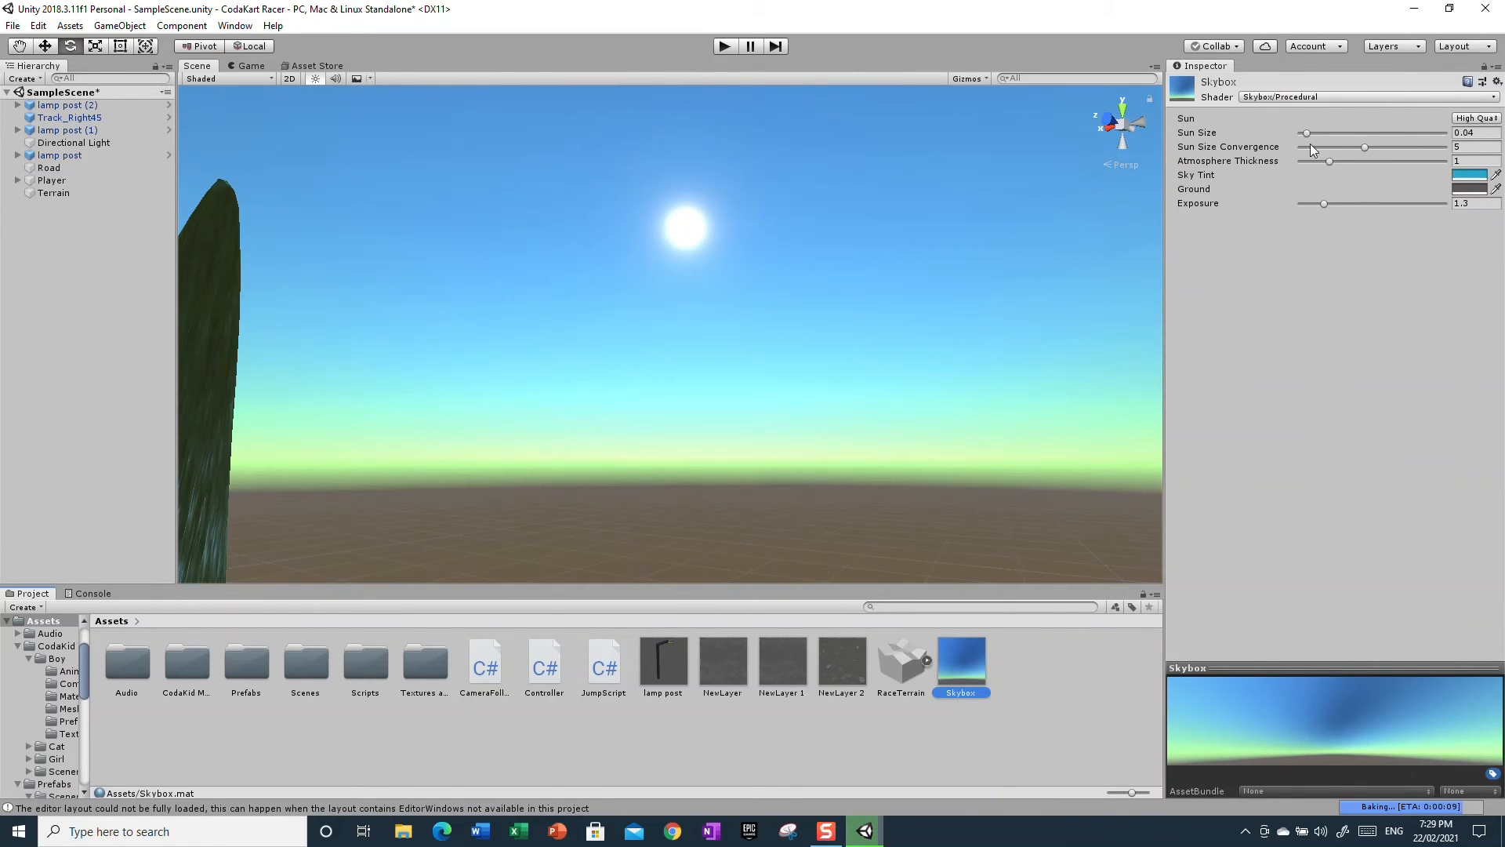
pyautogui.moveTo(1305, 134); pyautogui.dragTo(1309, 164)
pyautogui.click(892, 388)
# Set the Skybox material's Sun mode to Simple
pyautogui.moveTo(827, 401); pyautogui.dragTo(780, 380, button='right')
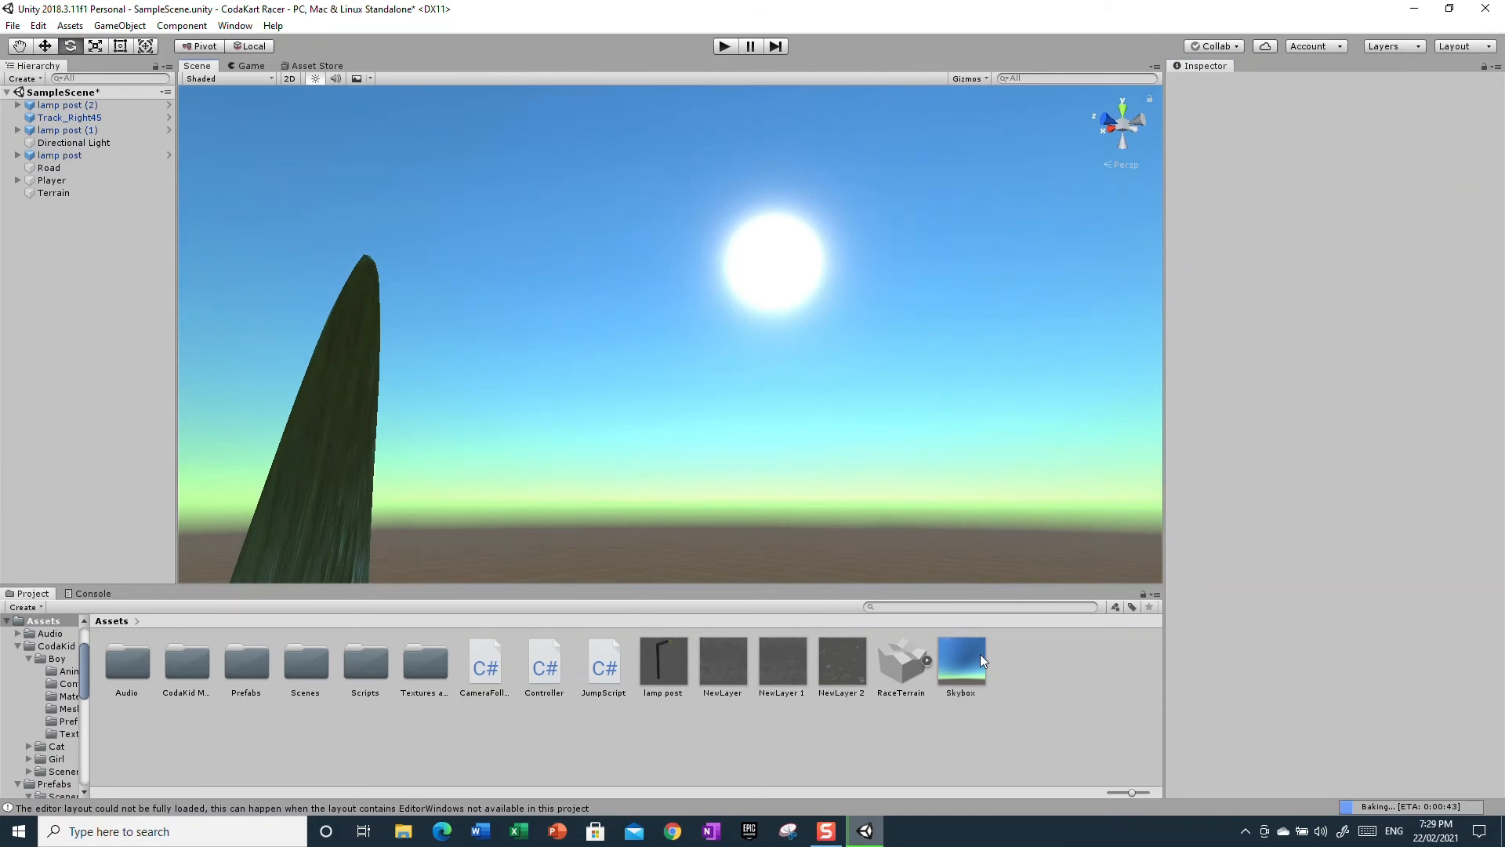
pyautogui.click(971, 655)
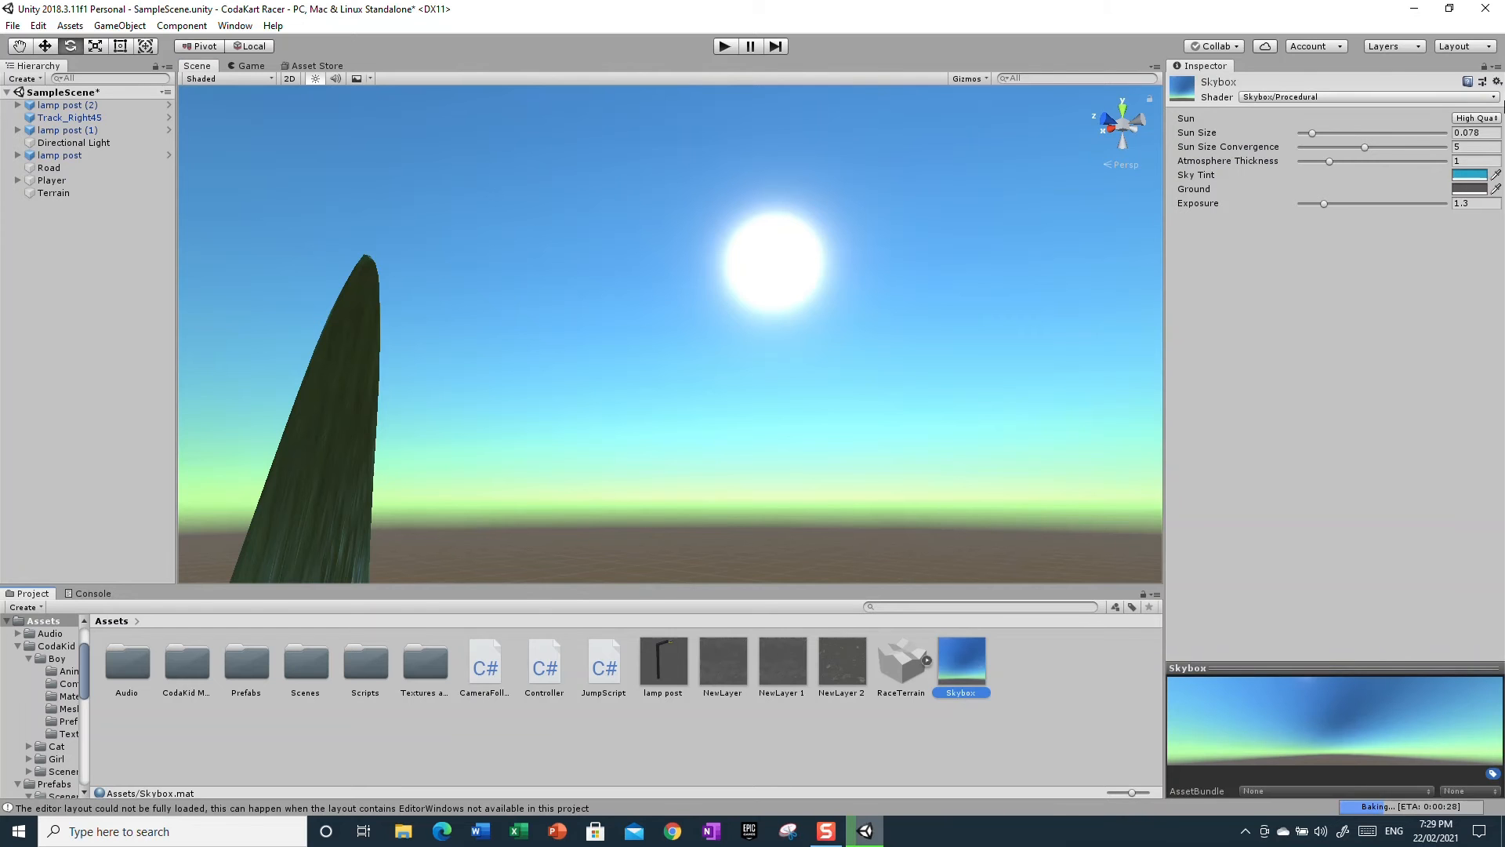
pyautogui.click(1482, 119)
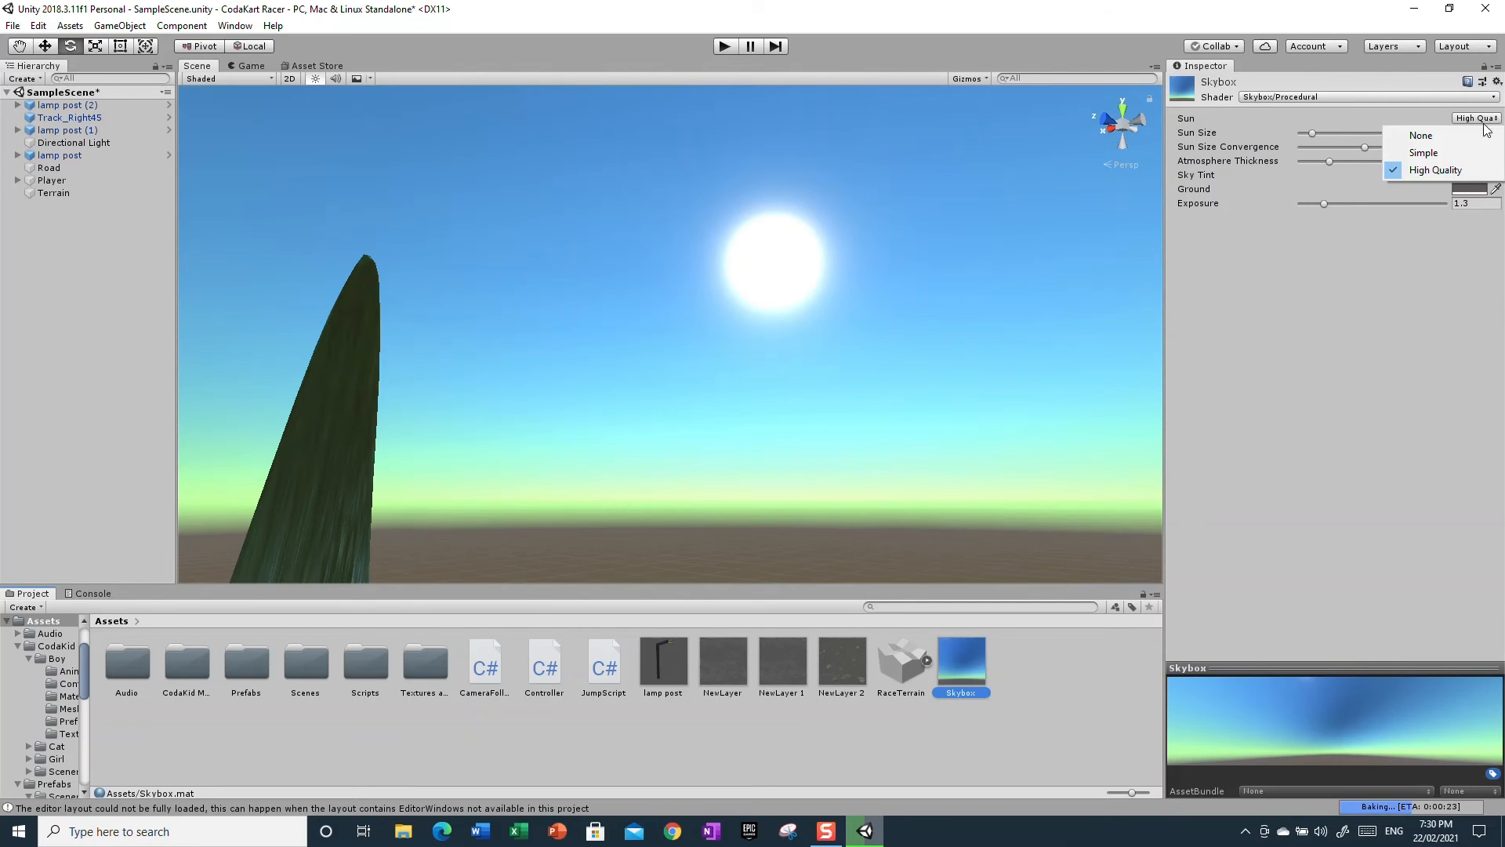
pyautogui.click(1453, 152)
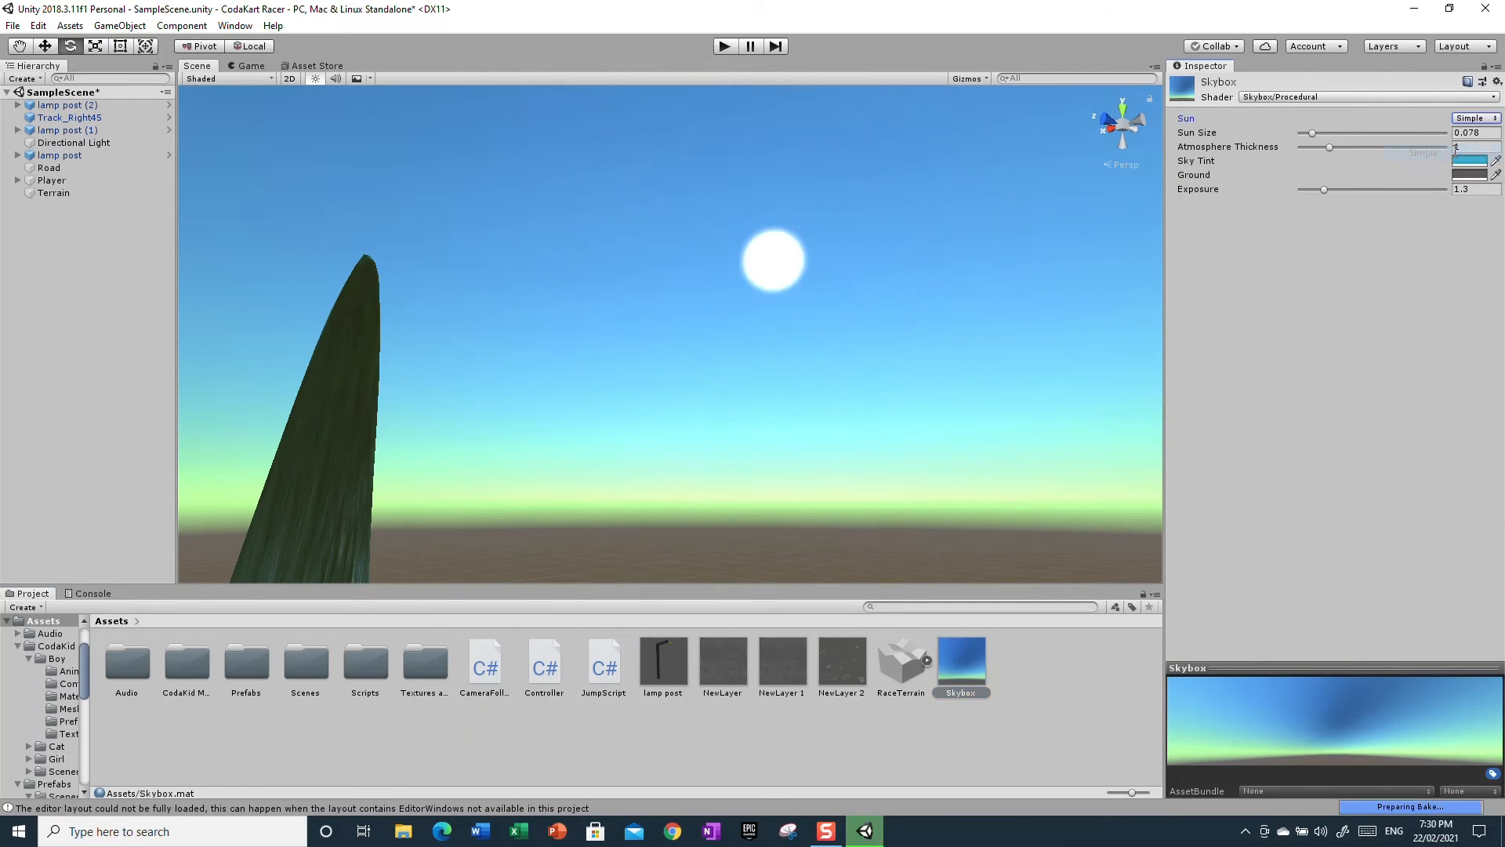
pyautogui.click(840, 386)
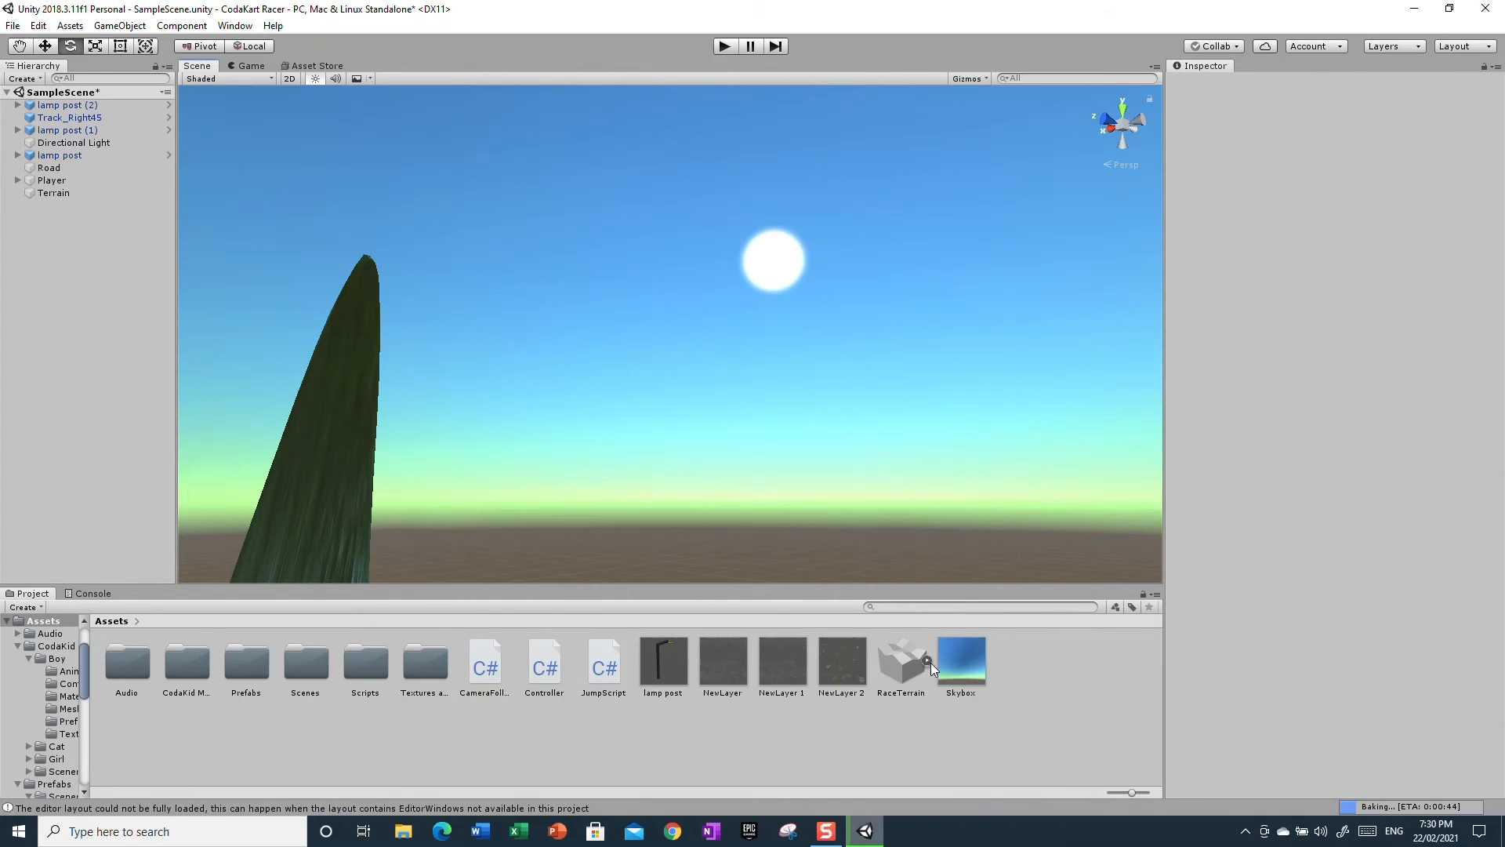
# Select the Skybox material and enlarge its Sun Size to about 0.162
pyautogui.click(939, 688)
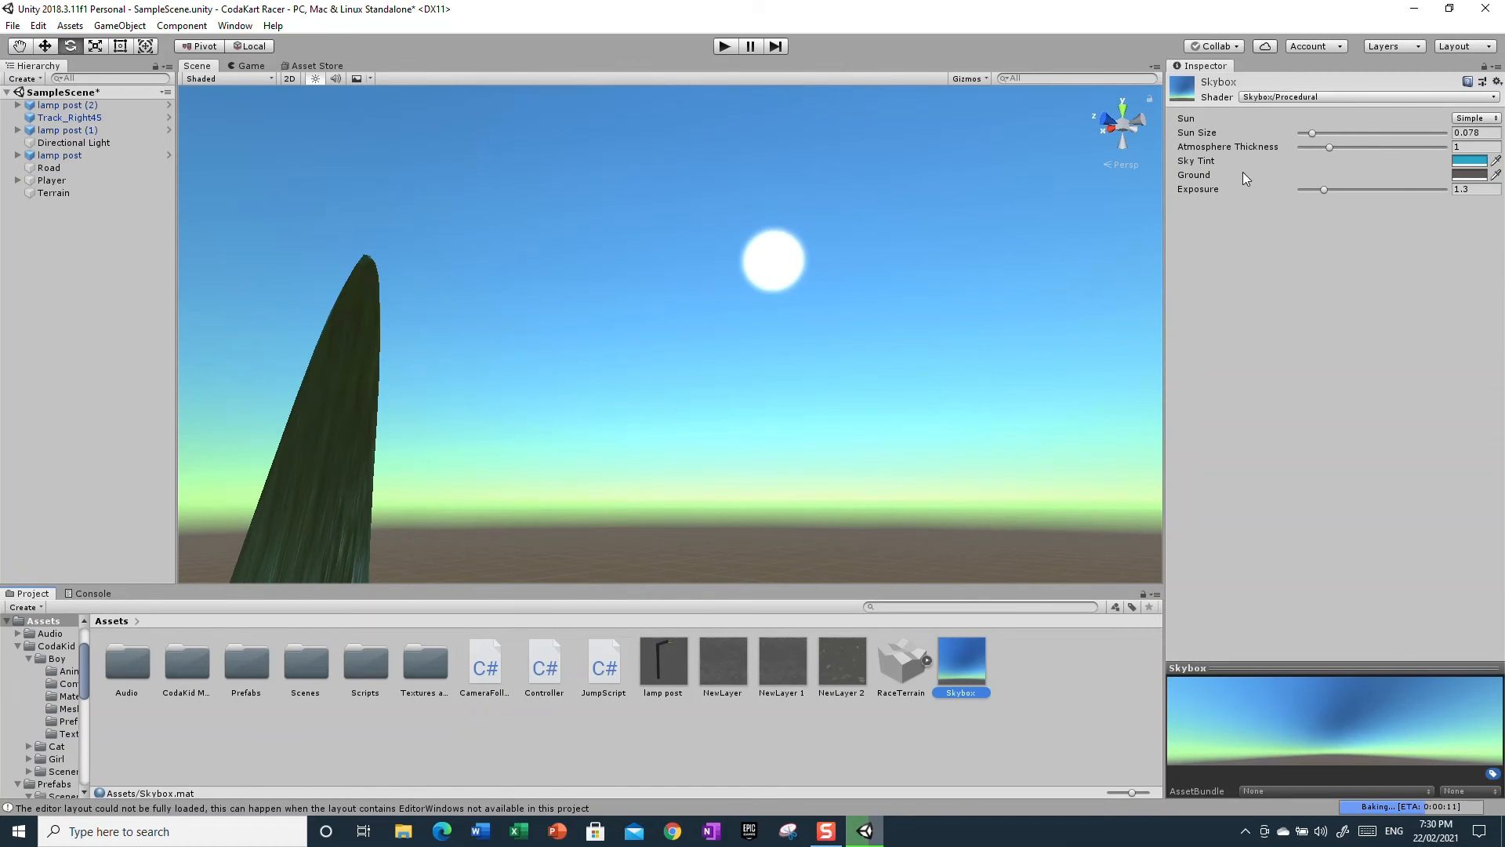
pyautogui.moveTo(1315, 132)
pyautogui.mouseDown()
pyautogui.moveTo(1352, 135)
pyautogui.moveTo(1325, 144)
pyautogui.mouseUp()
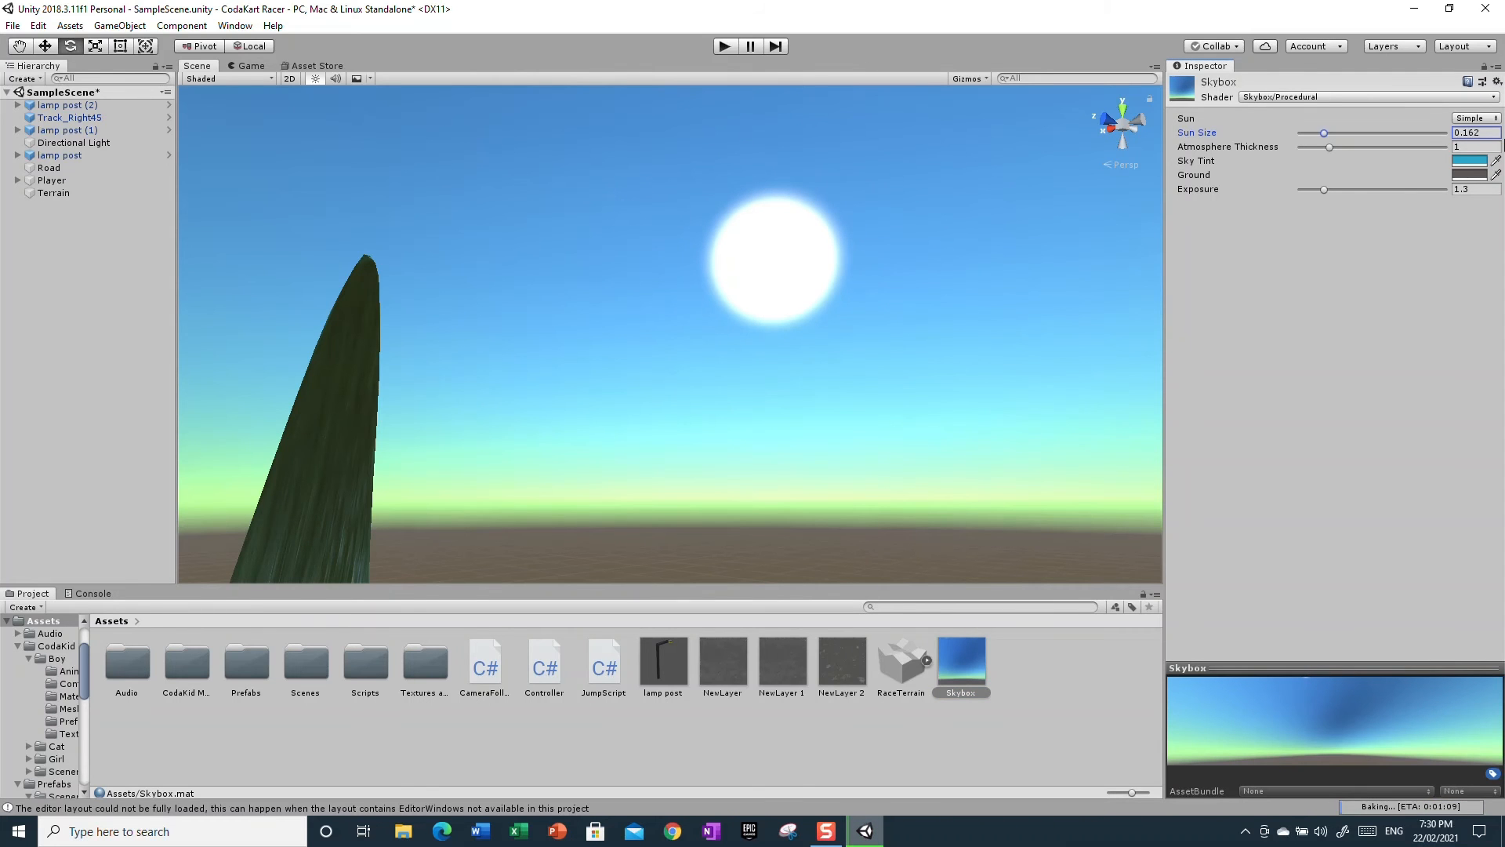
# Try the High Quality sun mode on the Skybox material, then switch the Sun back to Simple
pyautogui.click(1491, 125)
pyautogui.click(1451, 168)
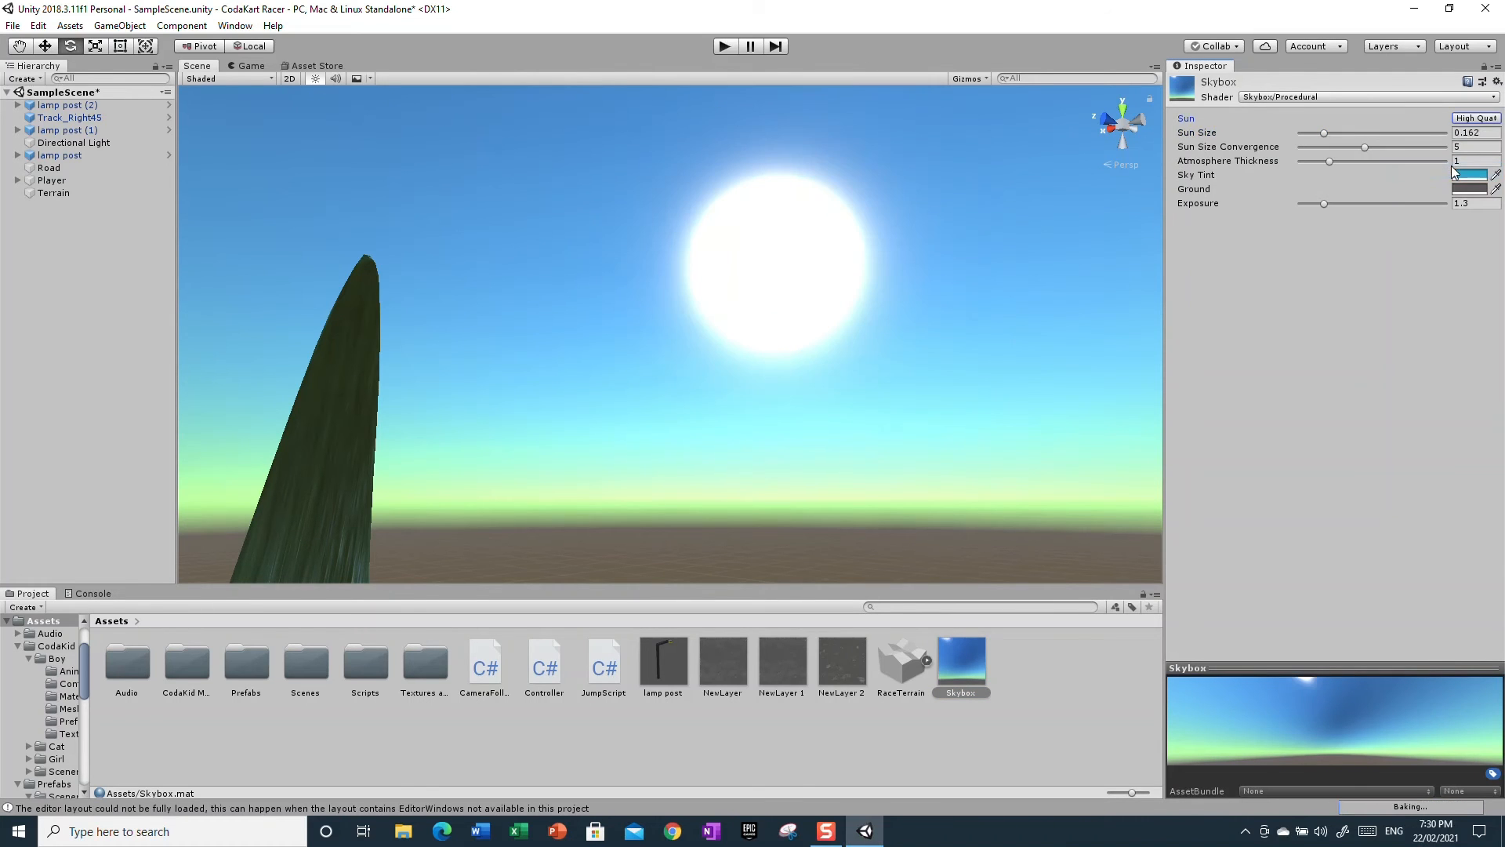
pyautogui.click(1484, 122)
pyautogui.click(1411, 155)
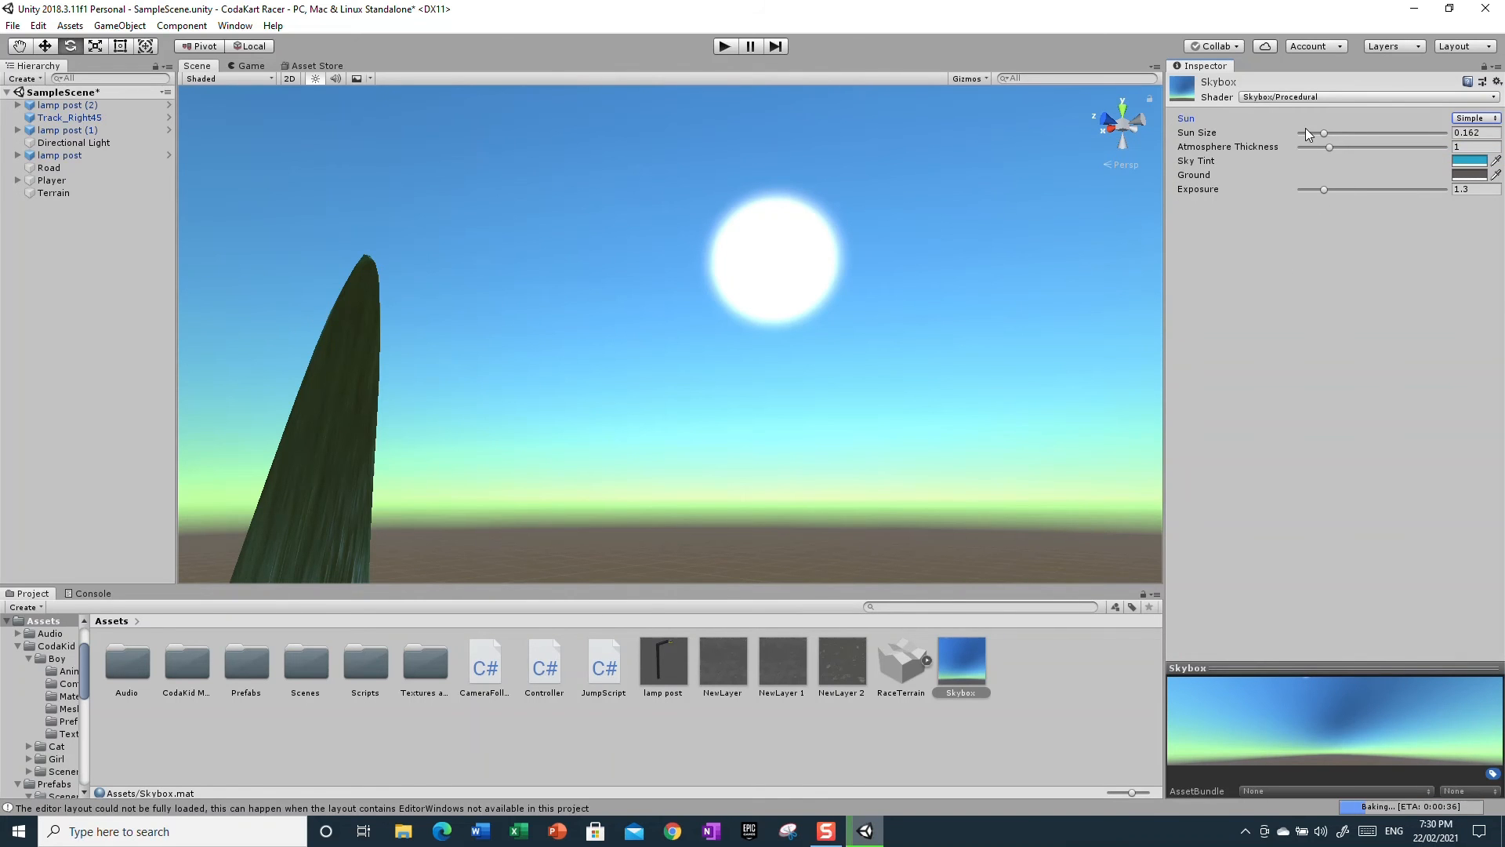
# Set the Skybox material's Sun Size to about 0.091 and its Atmosphere Thickness to about 0.89
pyautogui.moveTo(1321, 132)
pyautogui.mouseDown()
pyautogui.moveTo(1301, 135)
pyautogui.moveTo(1314, 135)
pyautogui.mouseUp()
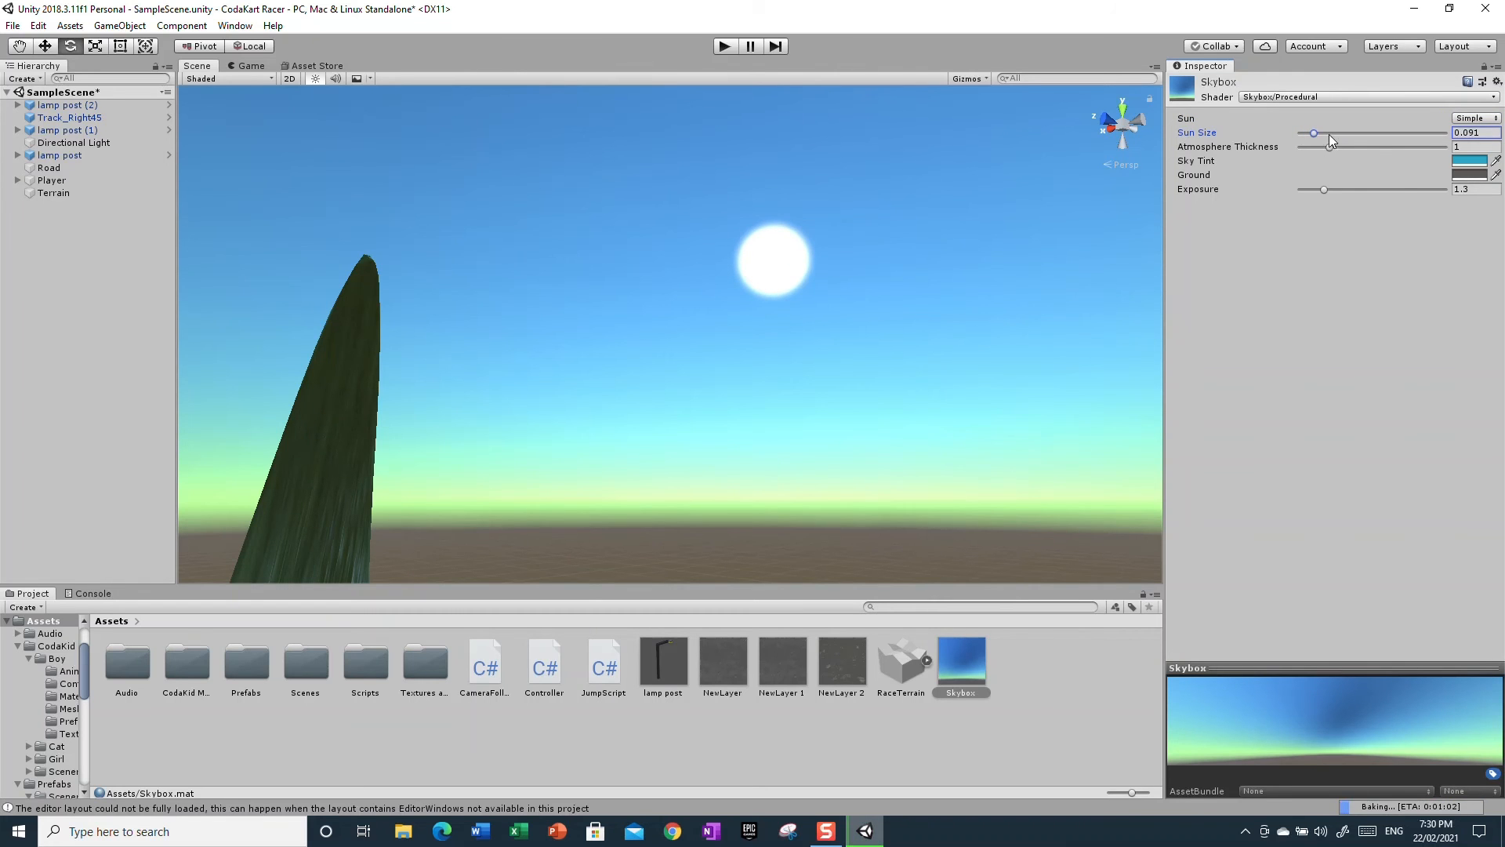
pyautogui.moveTo(1329, 146); pyautogui.dragTo(1320, 213)
pyautogui.keyDown('alt'); pyautogui.moveTo(854, 373); pyautogui.dragTo(1060, 293); pyautogui.keyUp('alt')
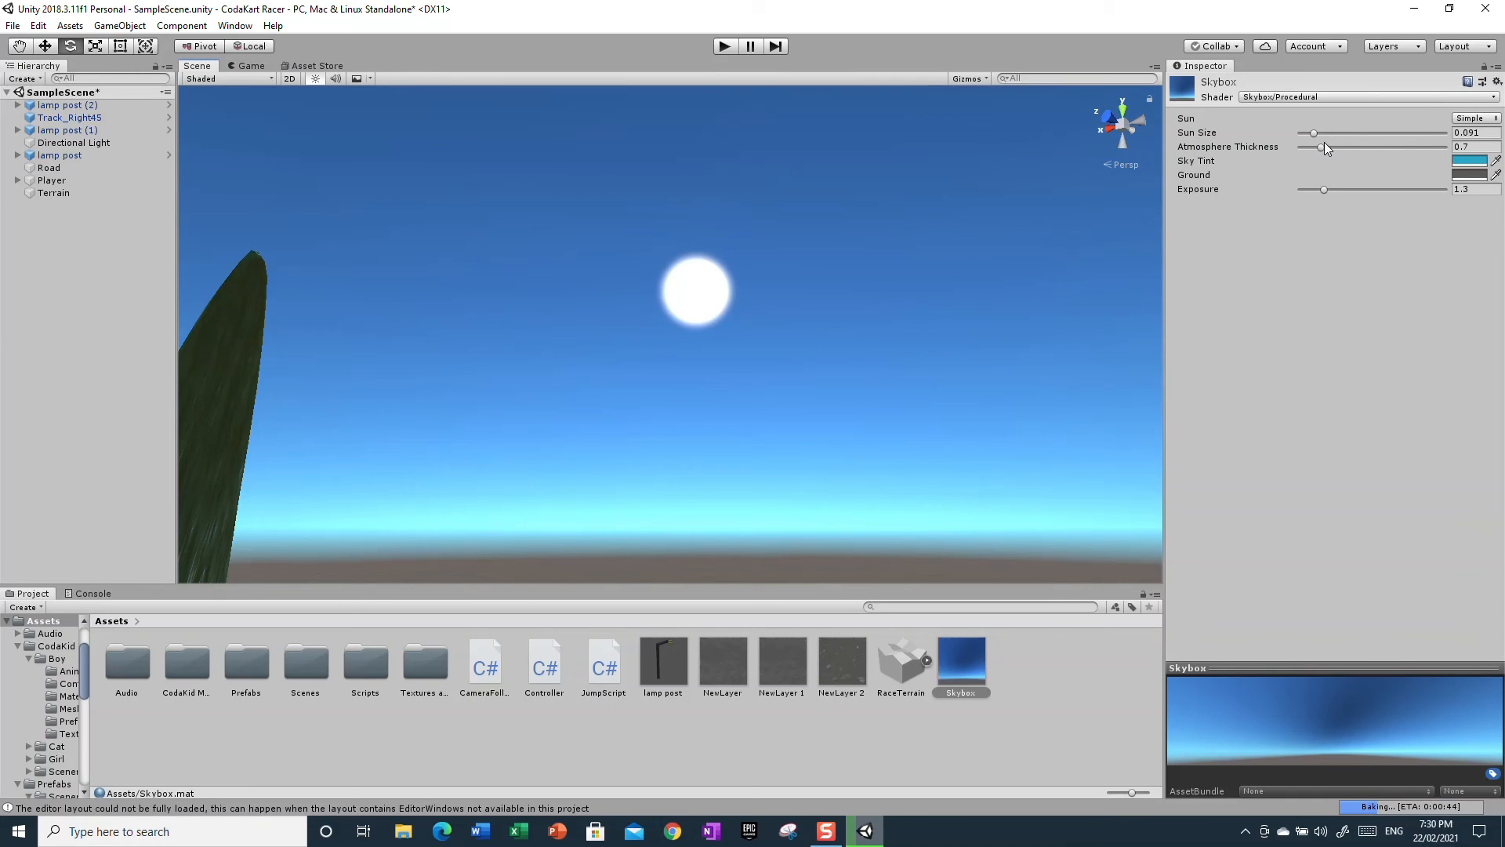
pyautogui.moveTo(1324, 147); pyautogui.dragTo(1504, 210)
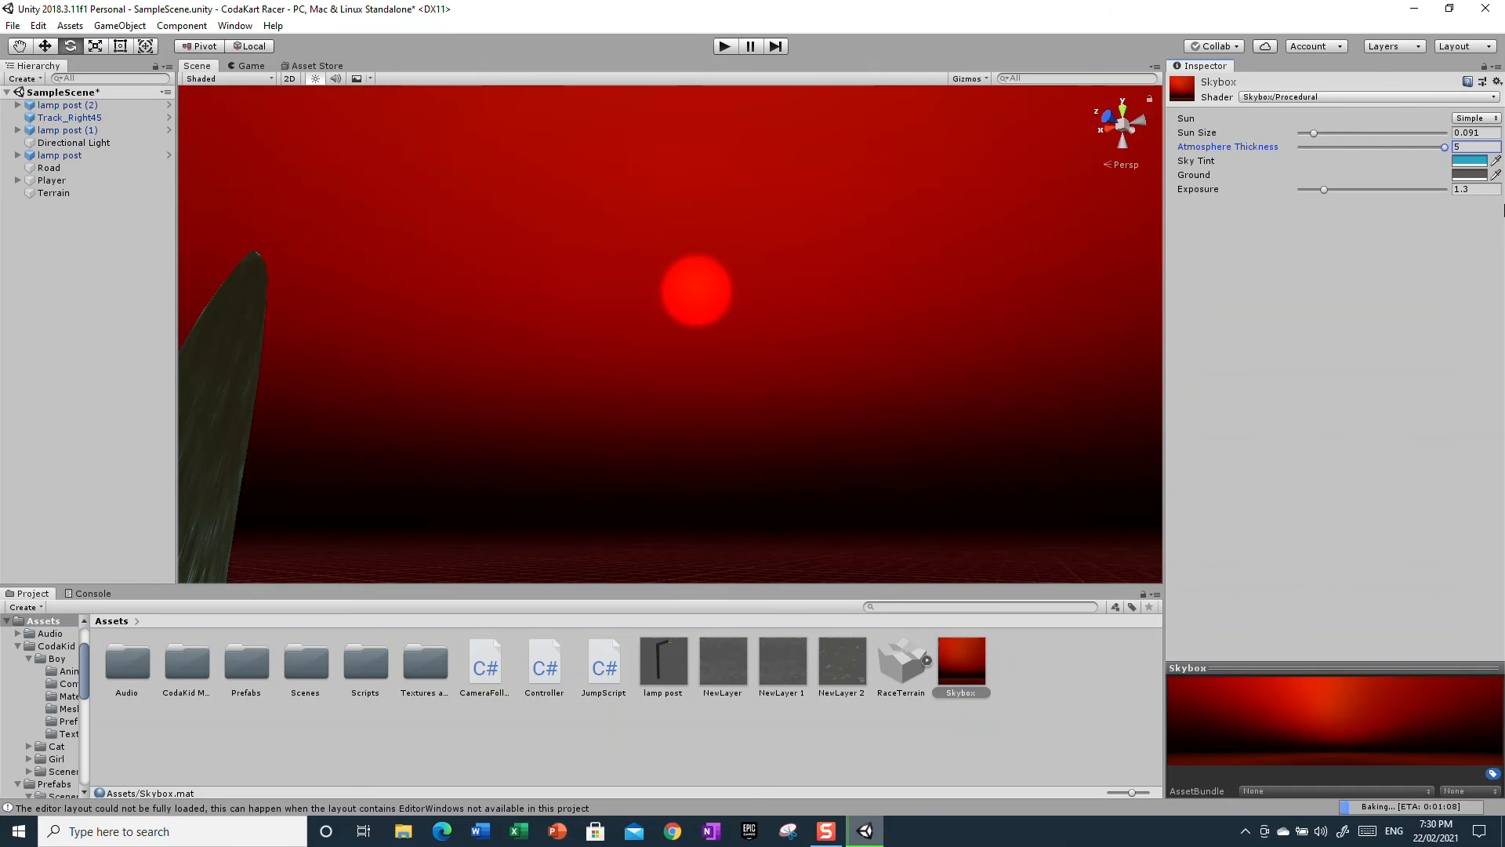
pyautogui.moveTo(1503, 210); pyautogui.dragTo(1272, 204)
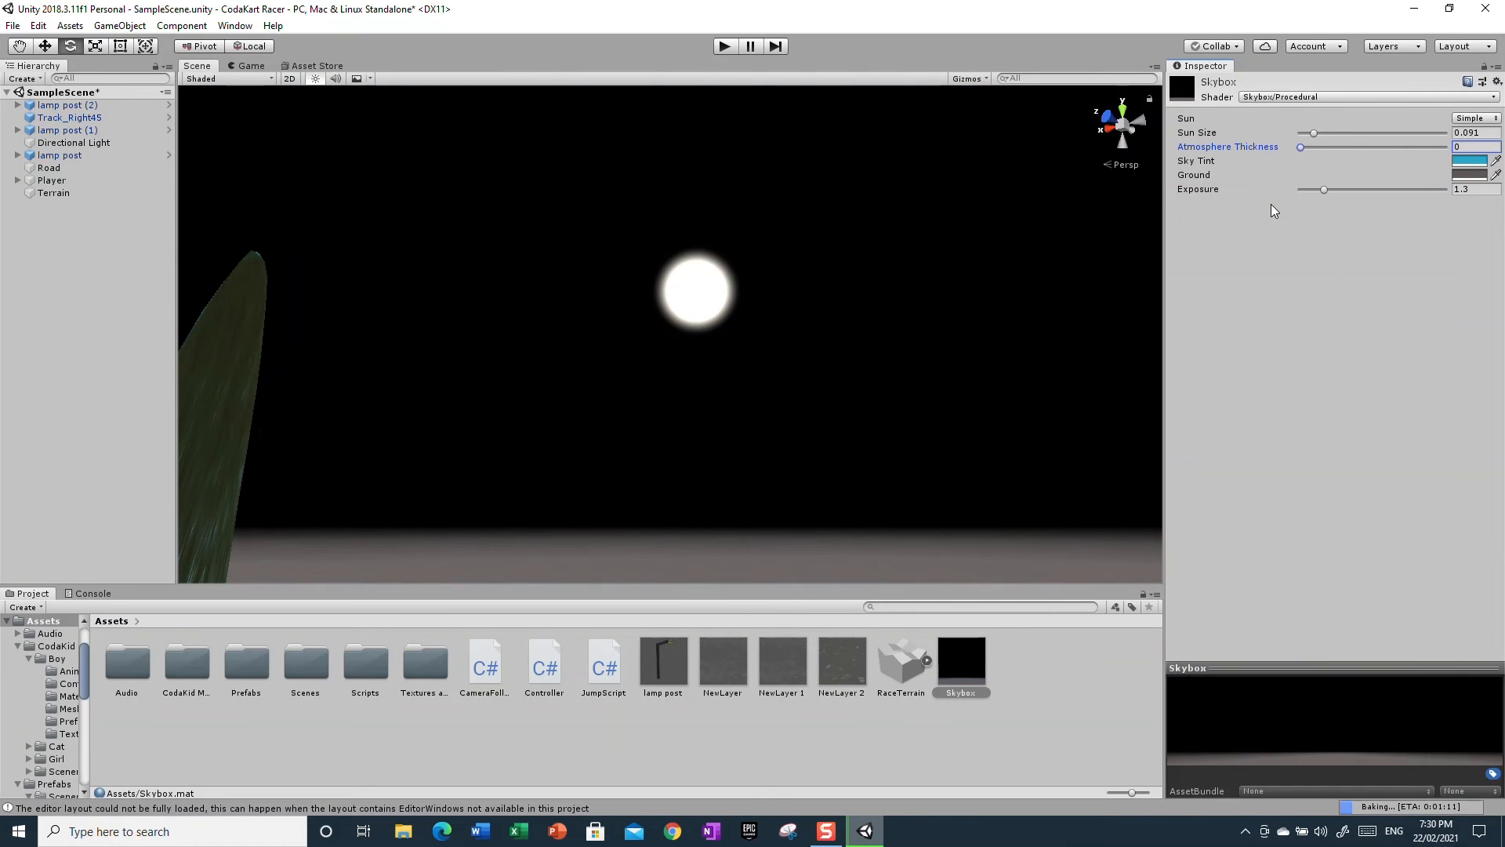
pyautogui.moveTo(1272, 204); pyautogui.dragTo(1329, 232)
pyautogui.moveTo(773, 524)
pyautogui.mouseDown(button='right')
pyautogui.moveTo(582, 638)
pyautogui.moveTo(366, 721)
pyautogui.moveTo(1474, 559)
pyautogui.moveTo(885, 633)
pyautogui.moveTo(615, 555)
pyautogui.moveTo(653, 521)
pyautogui.moveTo(578, 514)
pyautogui.moveTo(574, 430)
pyautogui.moveTo(632, 548)
pyautogui.moveTo(647, 625)
pyautogui.moveTo(613, 544)
pyautogui.moveTo(691, 510)
pyautogui.moveTo(762, 530)
pyautogui.mouseUp(button='right')
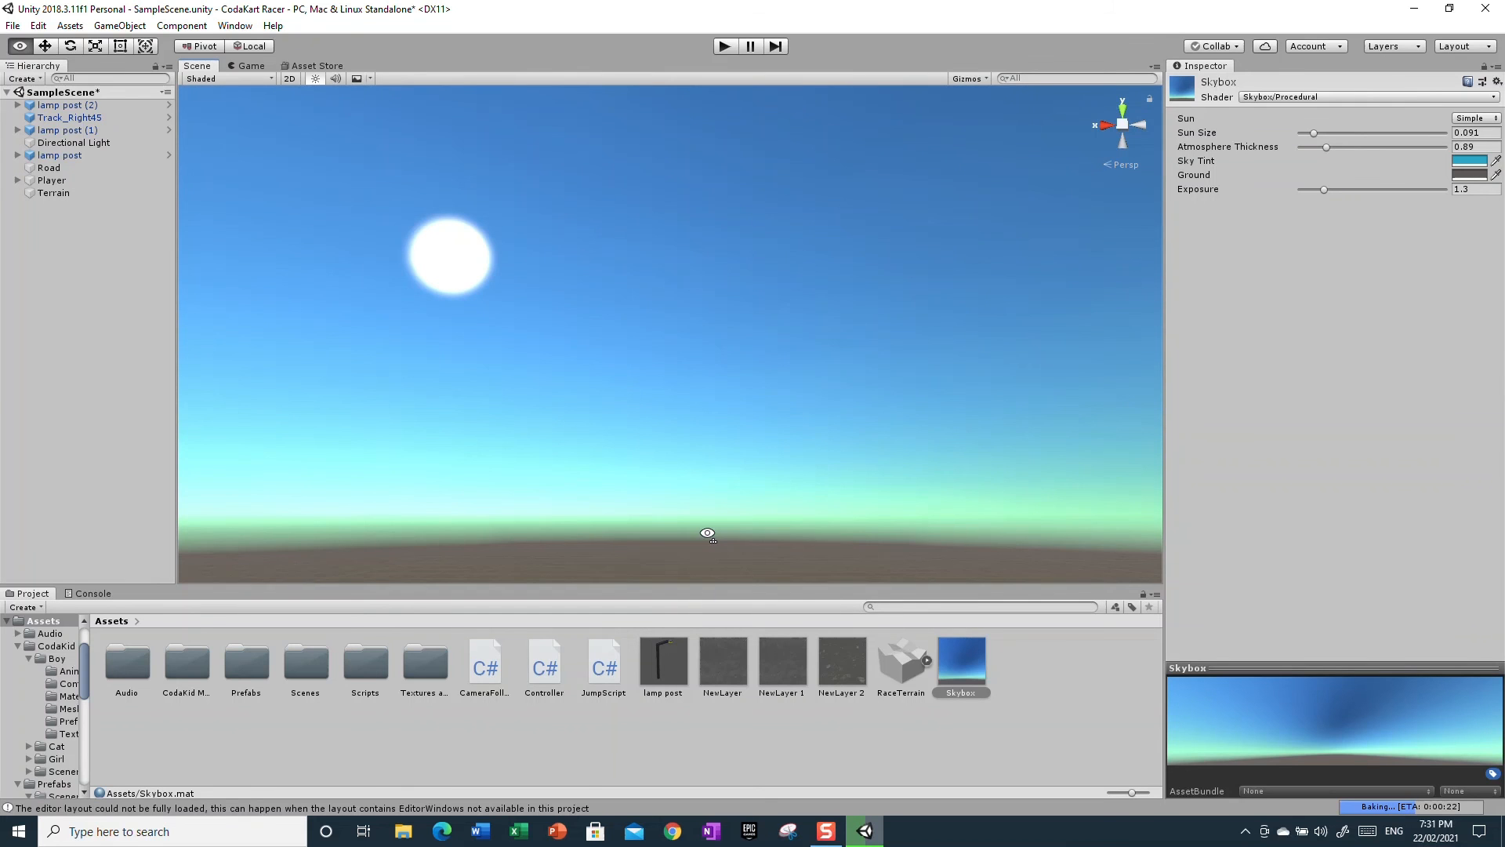
pyautogui.moveTo(708, 535); pyautogui.dragTo(909, 160, button='right')
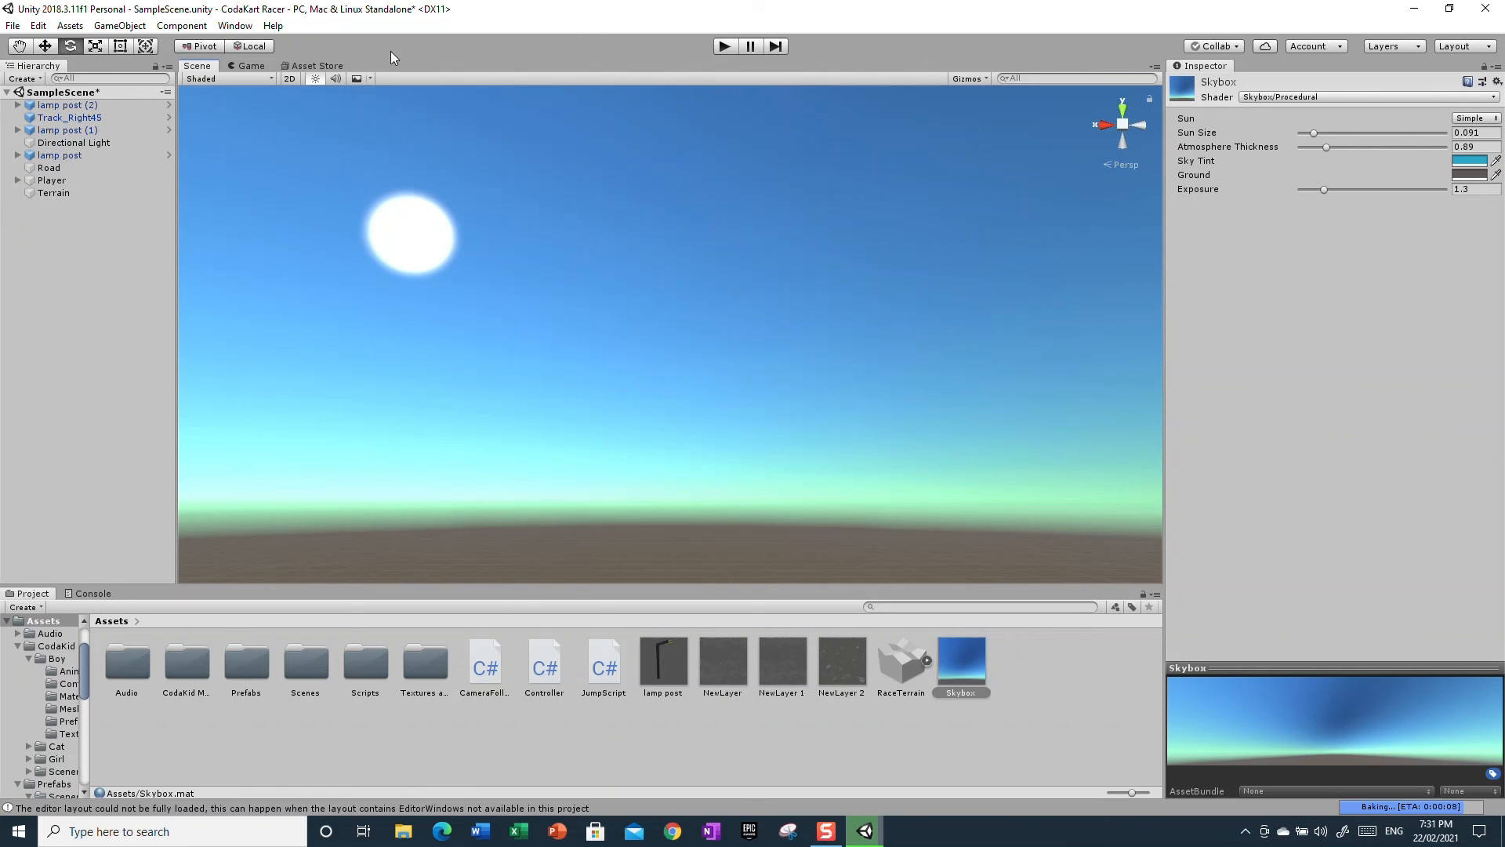
pyautogui.click(312, 67)
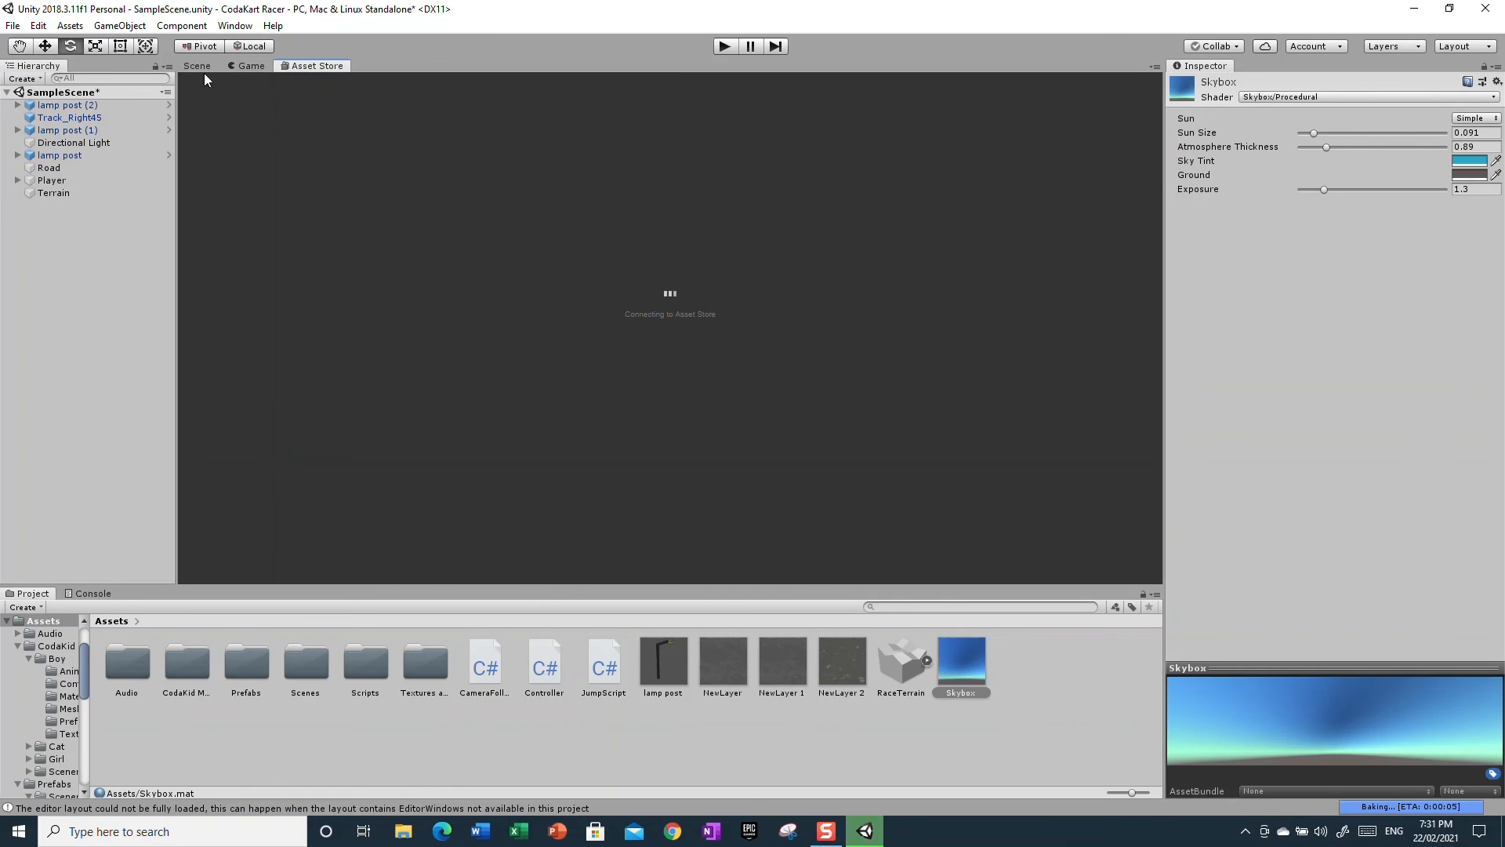
pyautogui.click(202, 69)
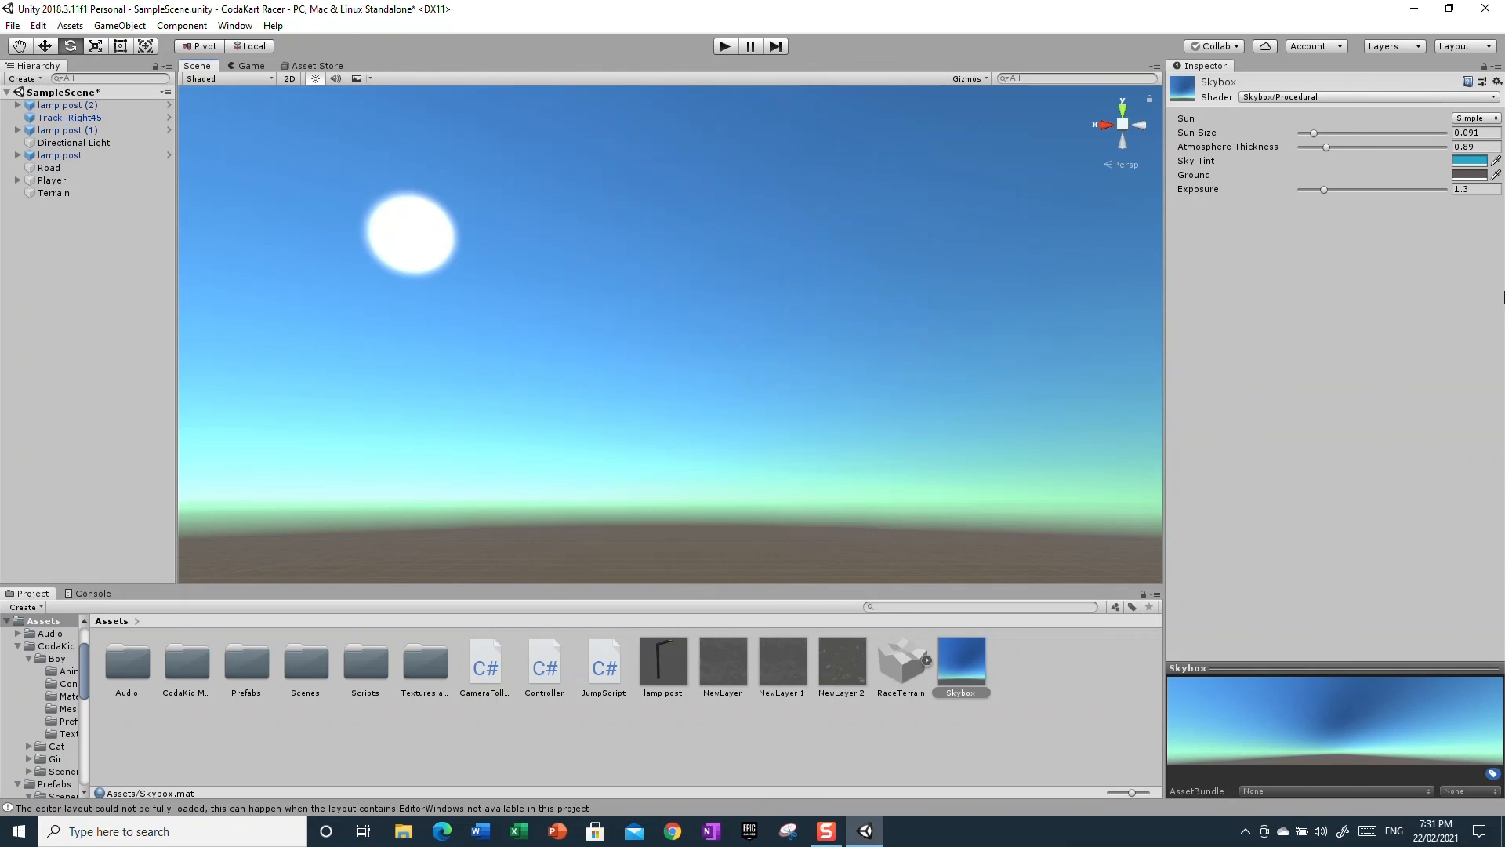
# Close the editor, saving the changes to the modified scene
pyautogui.click(1486, 7)
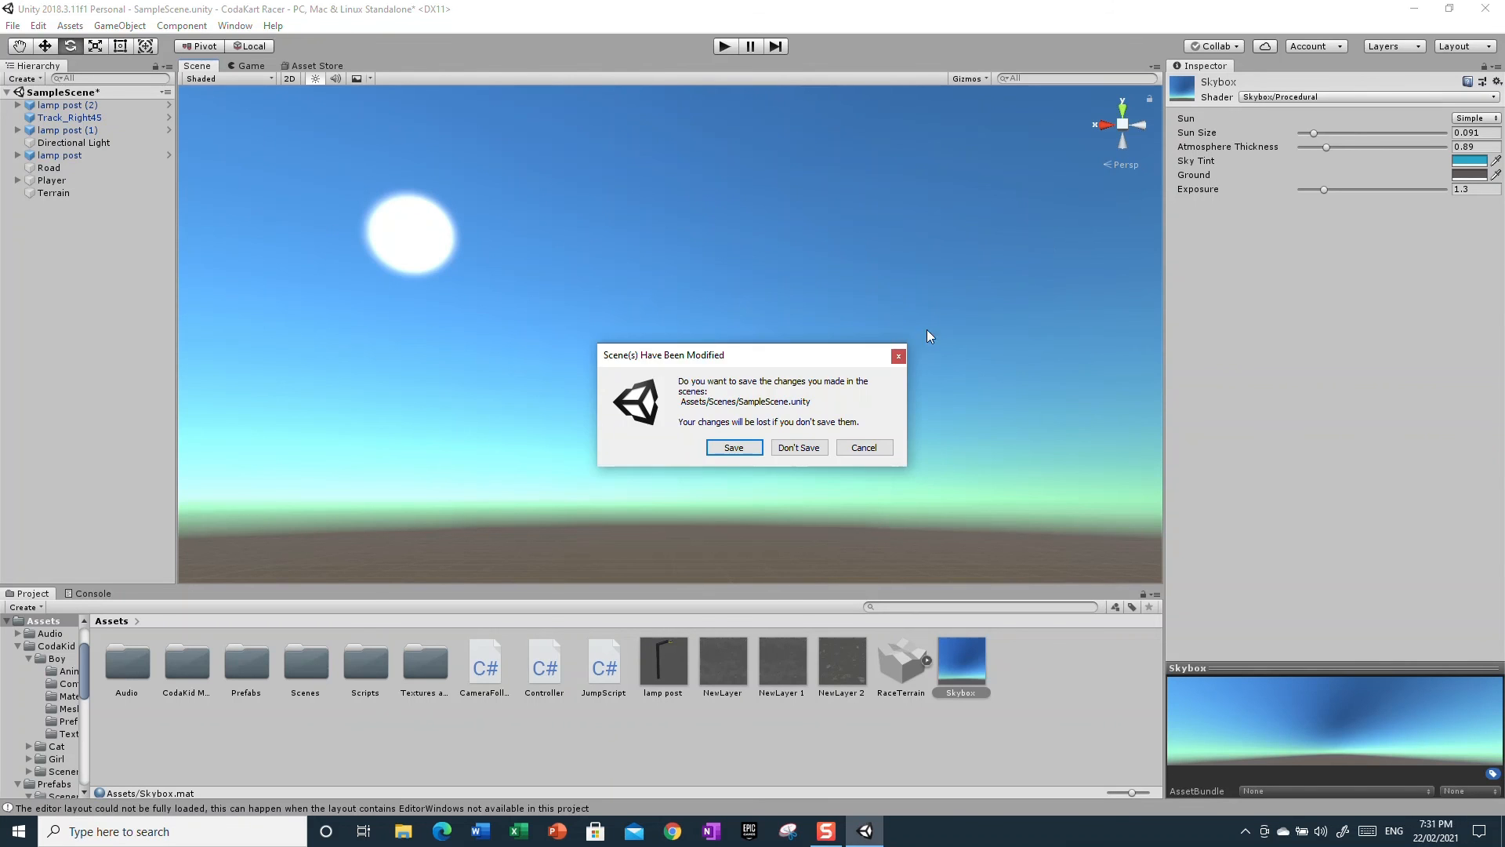
pyautogui.click(719, 448)
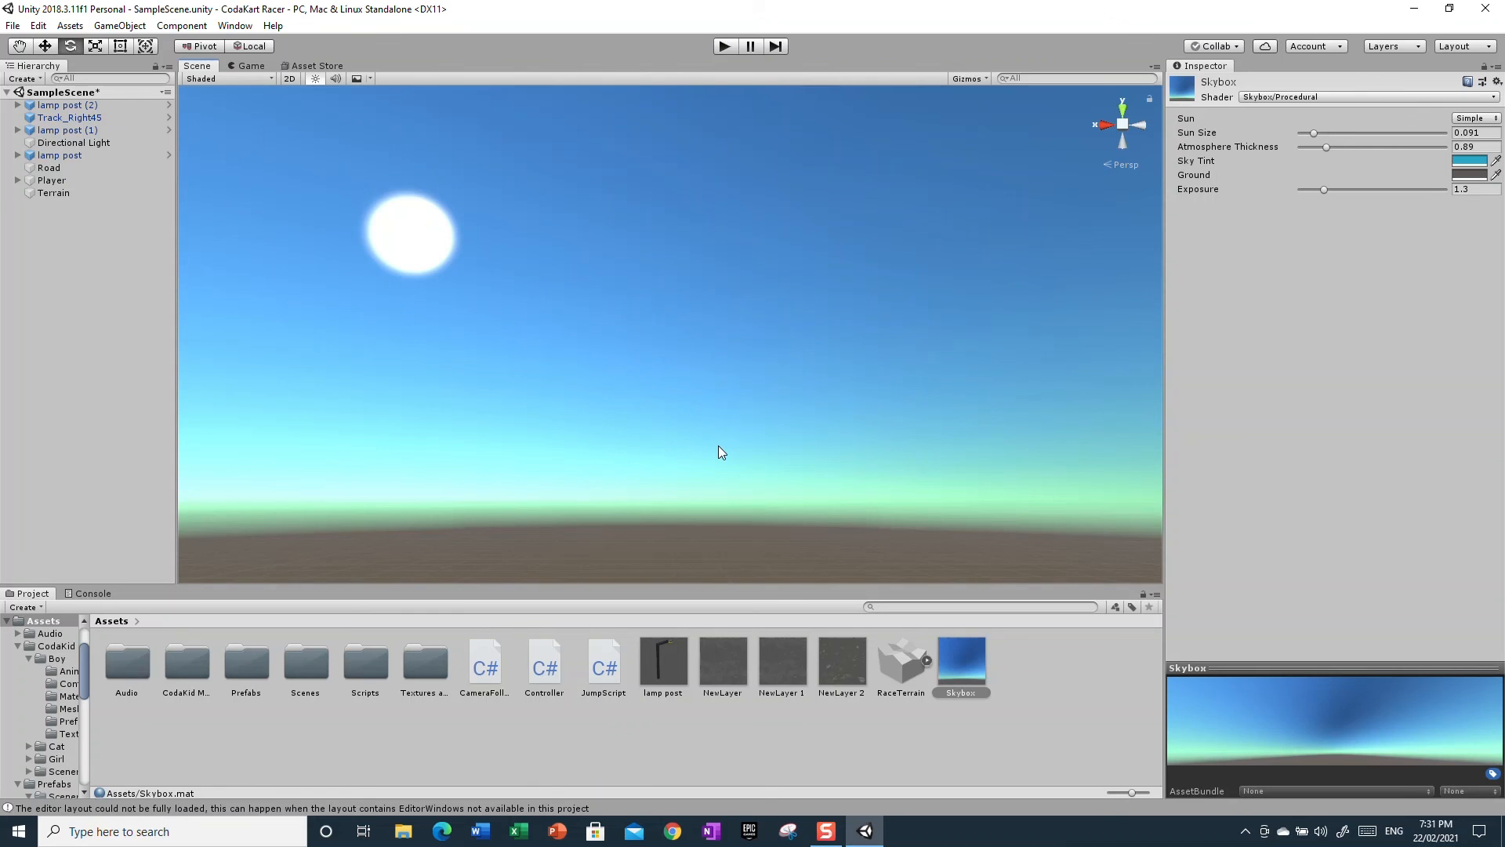